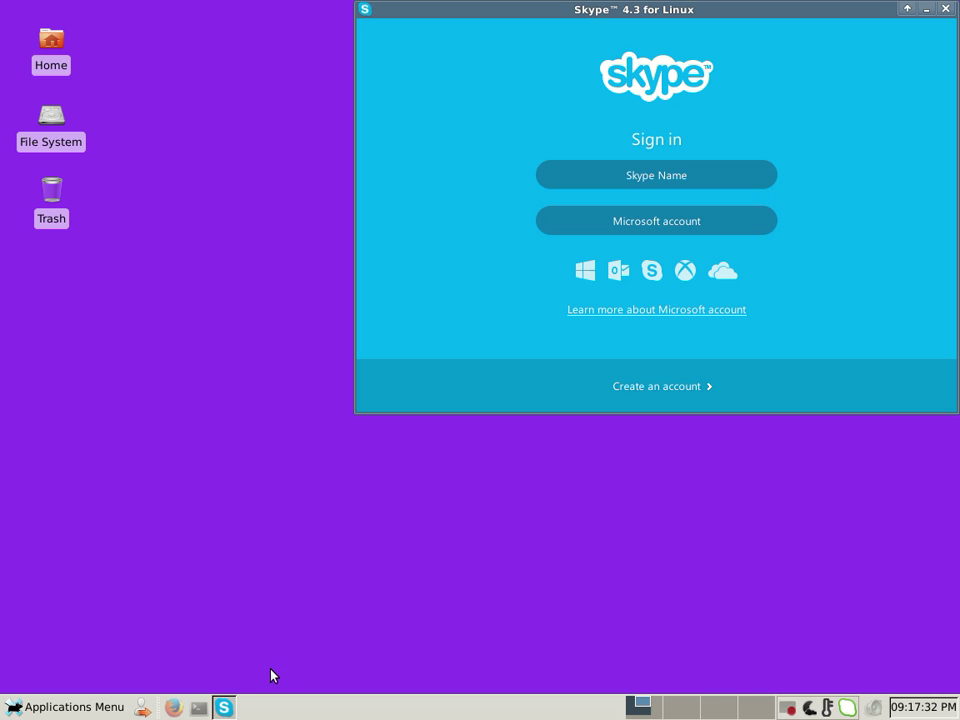
Step: Switch to Firefox and look over the Ask Ubuntu question and the Google results for "skype can't connect ubuntu"
click(173, 707)
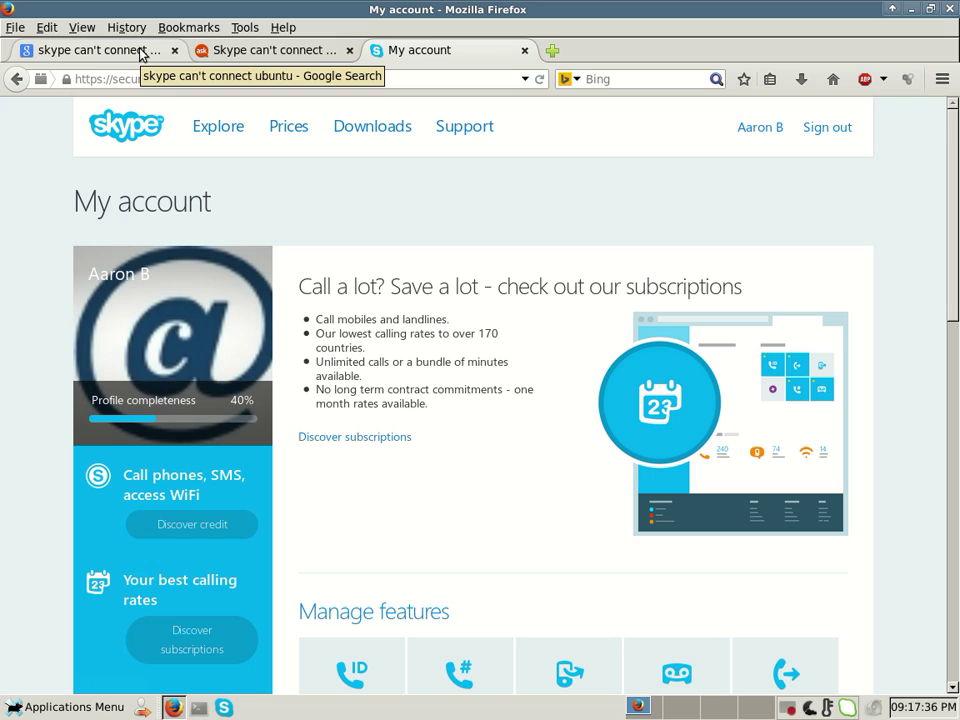
click(232, 52)
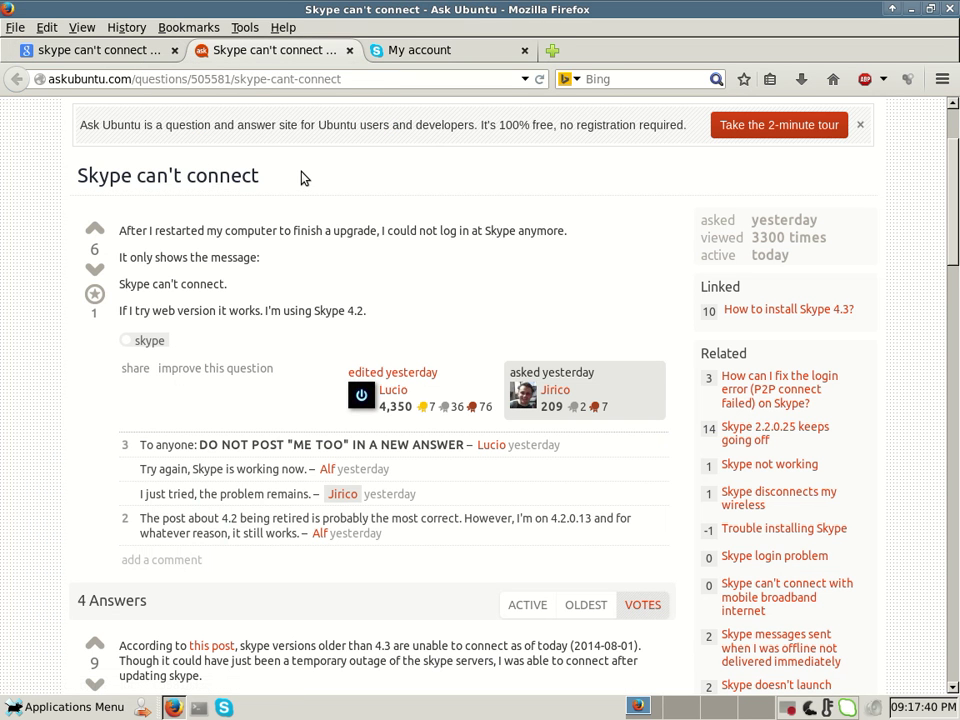
click(84, 56)
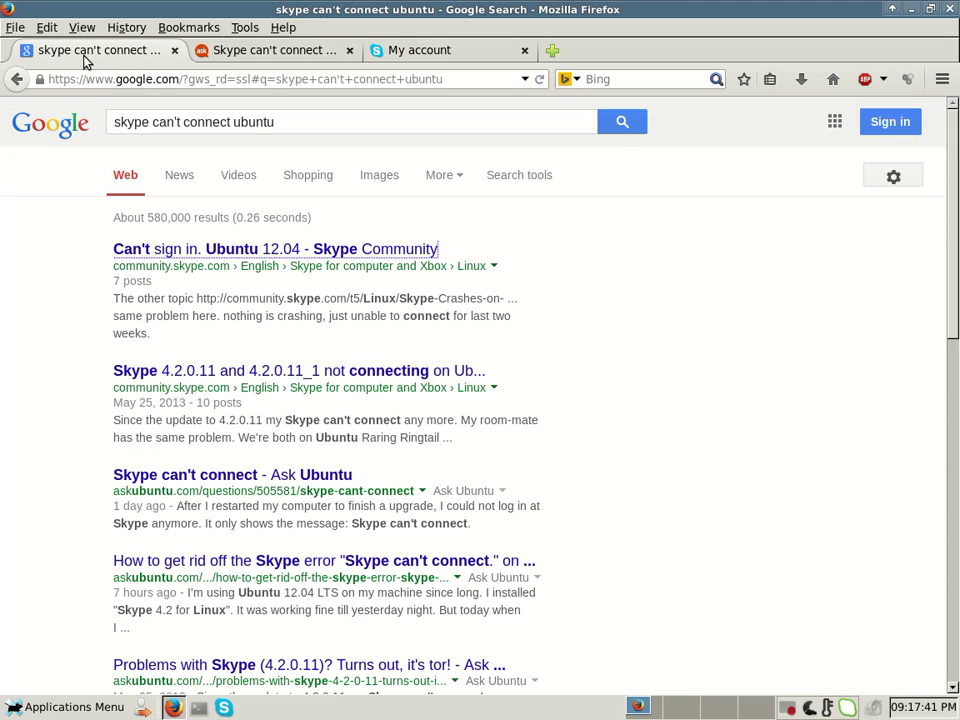
click(200, 707)
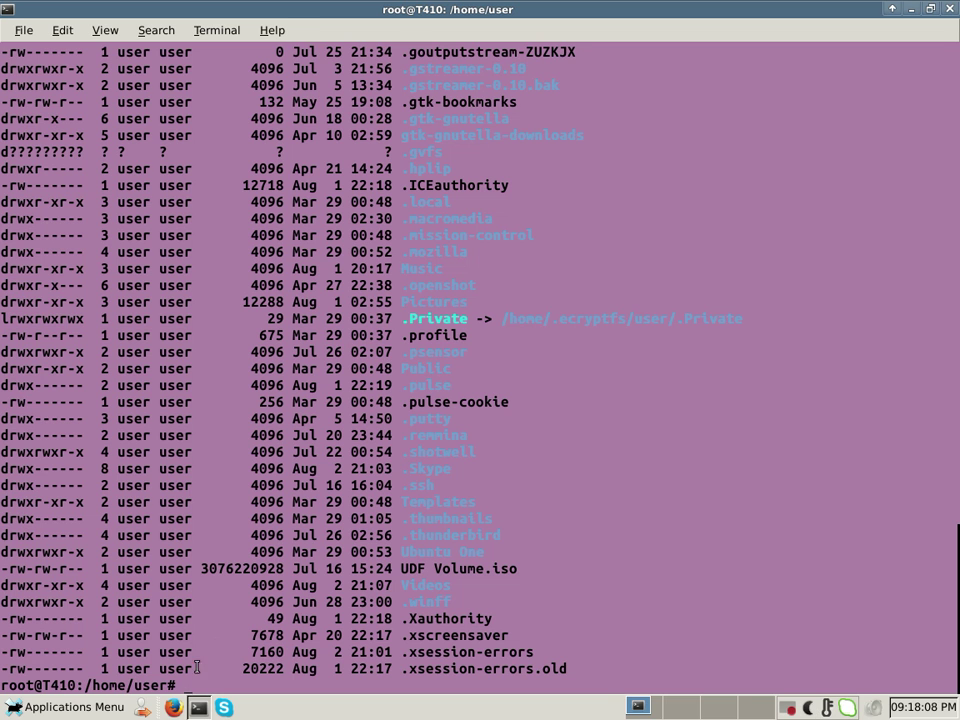
click(173, 707)
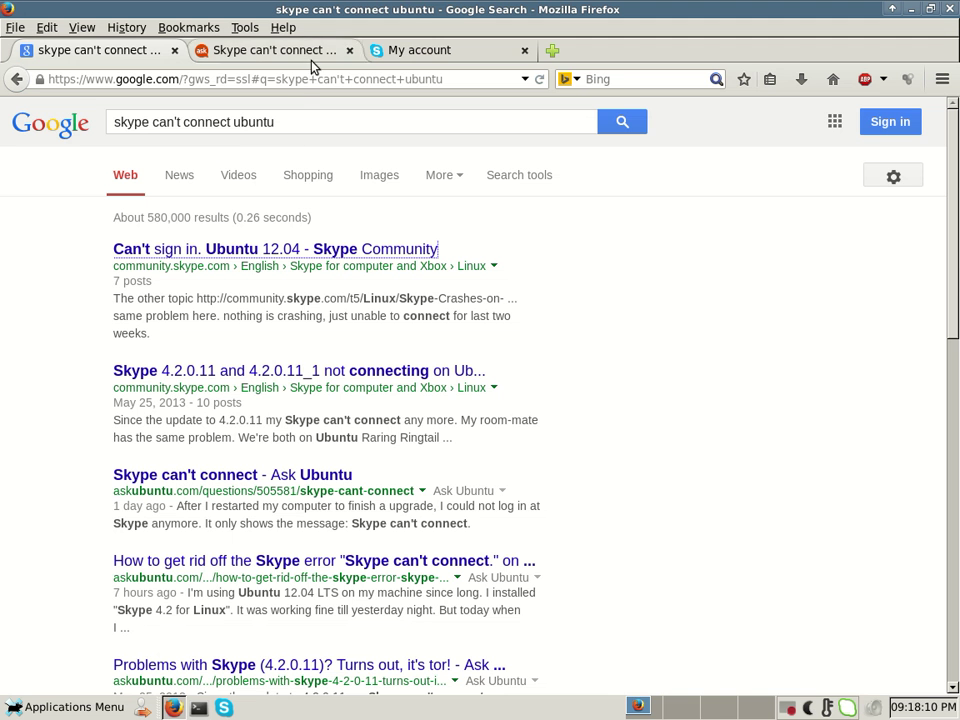
Step: Open the "Can't sign in. Ubuntu 12.04" result, read down to the reply about deleting .Skype, and return to the terminal
click(257, 251)
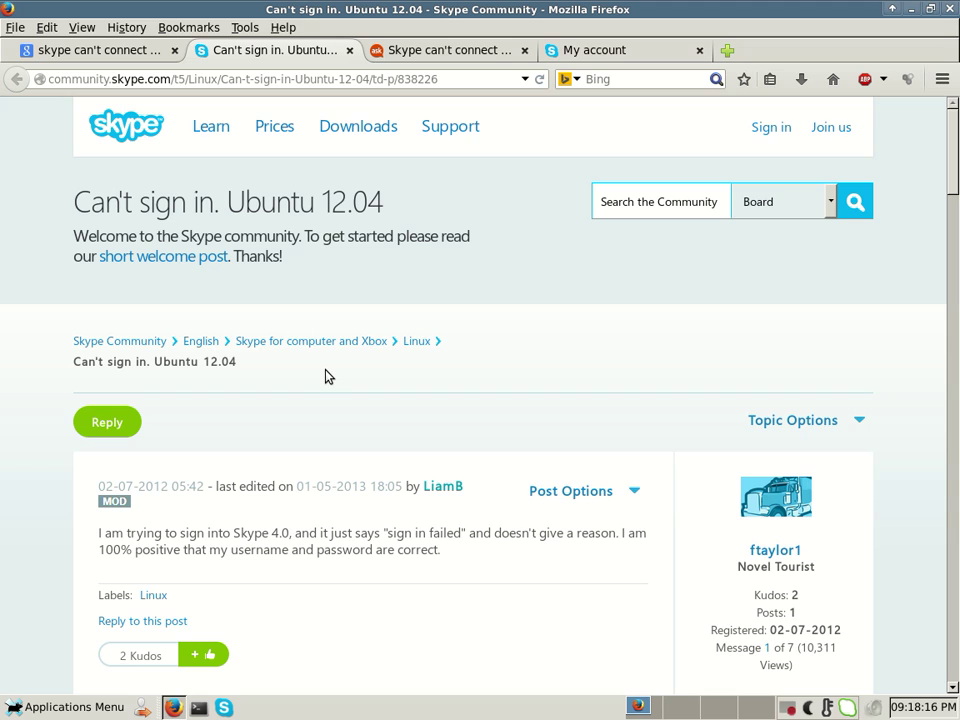
scroll(325, 376, down, 2)
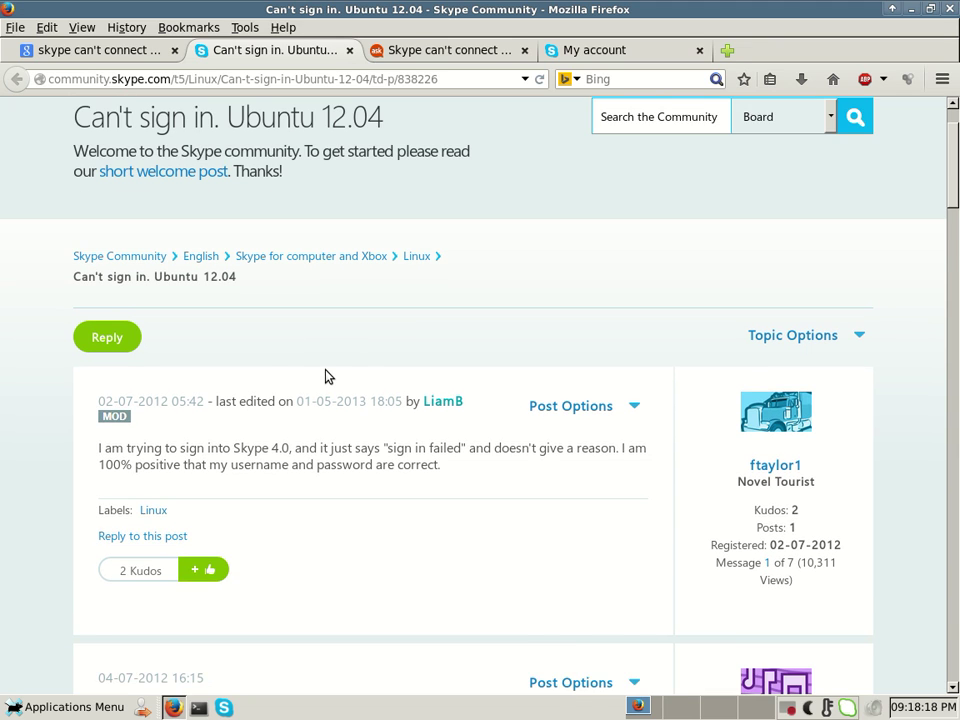
scroll(325, 376, down, 1)
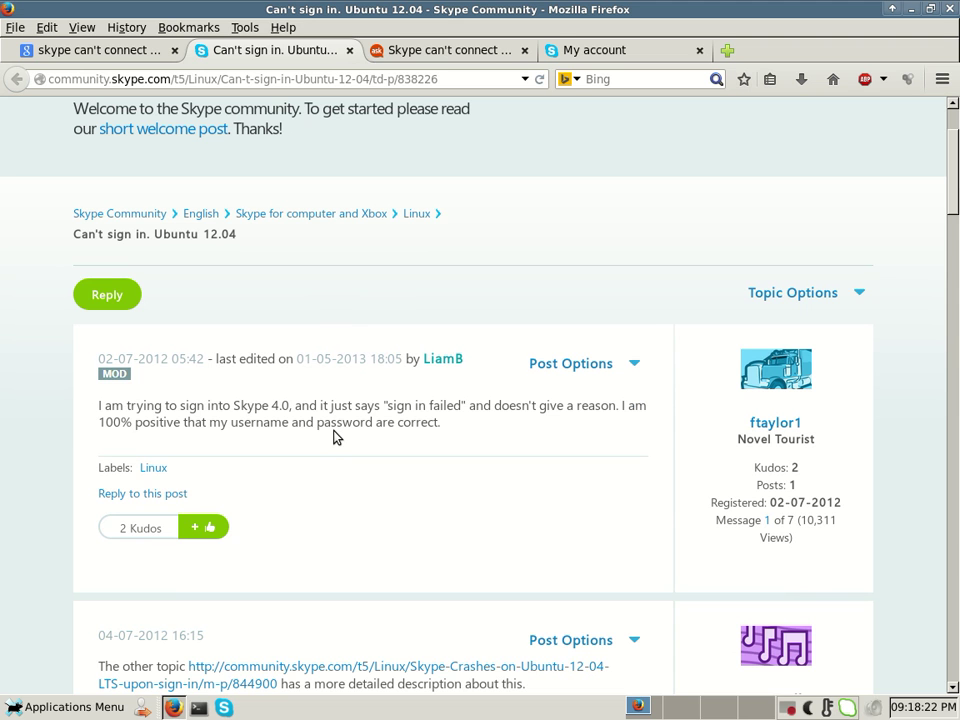
scroll(335, 437, down, 4)
scroll(335, 437, down, 12)
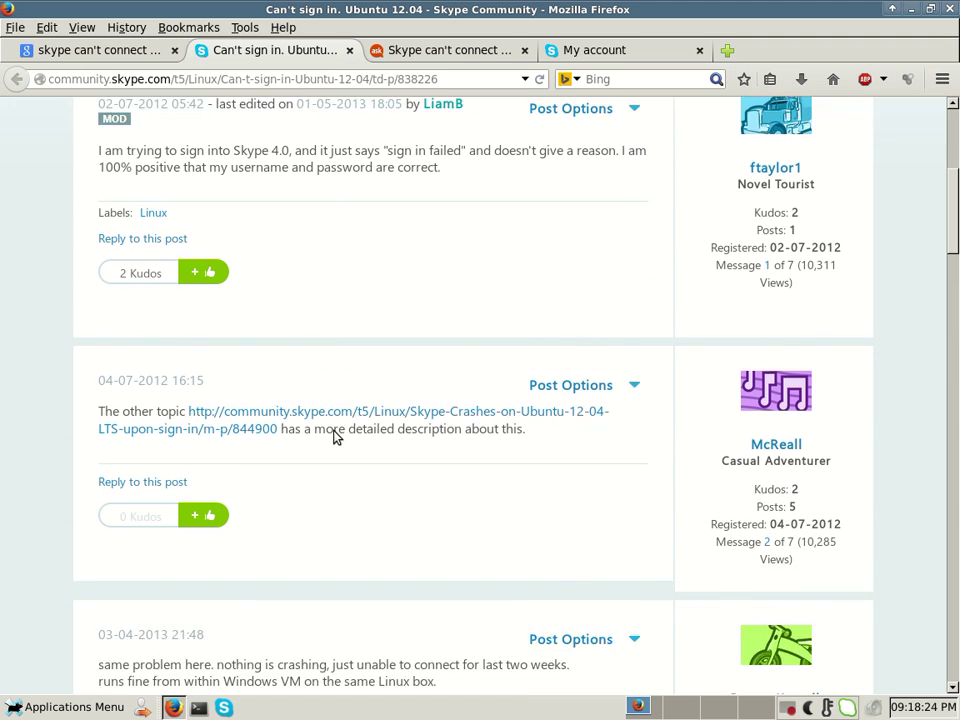
scroll(335, 444, down, 2)
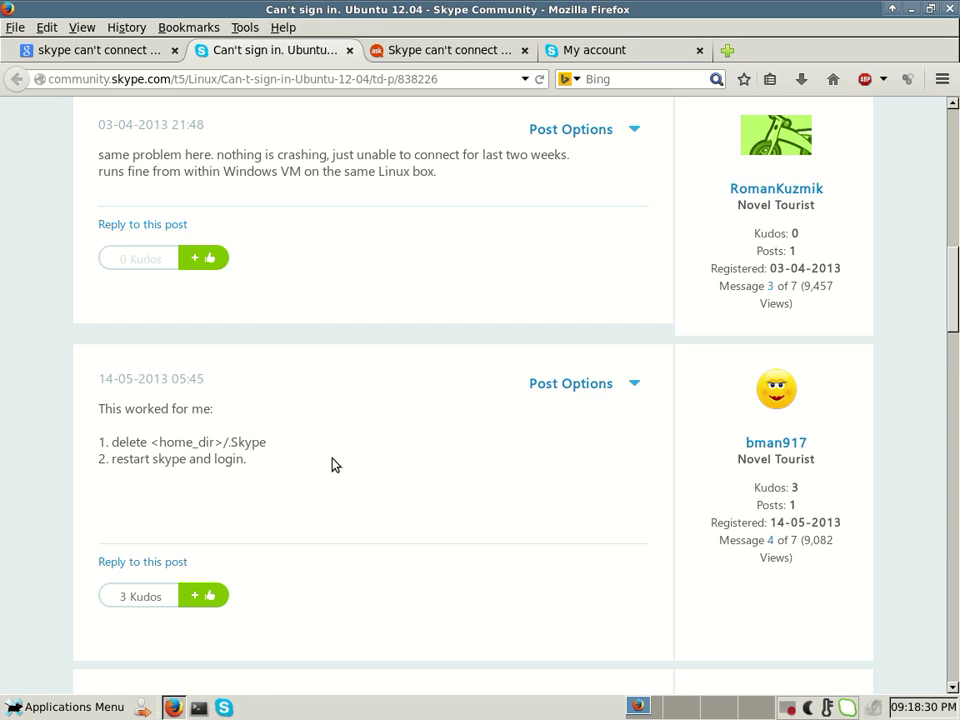
click(199, 707)
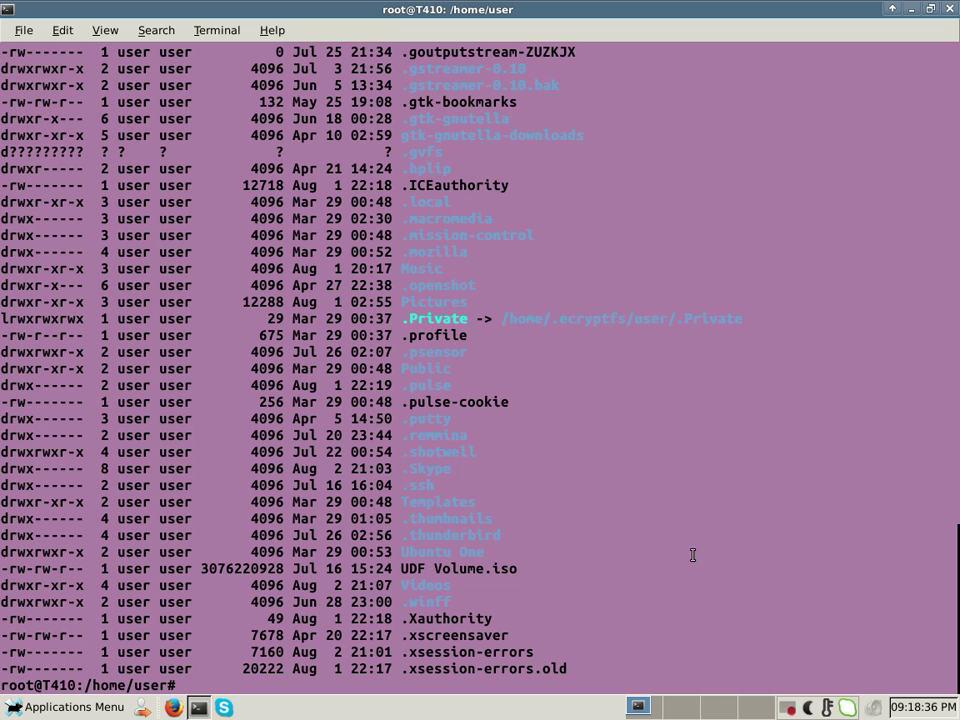
text(rm -fr .Skype)
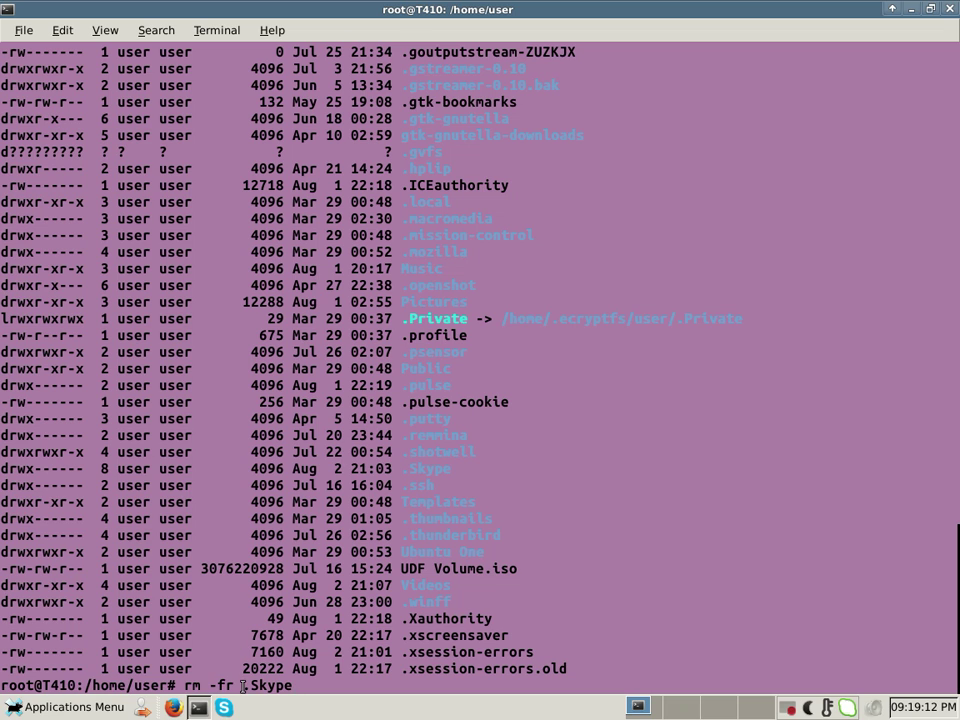
drag(294, 687, 184, 687)
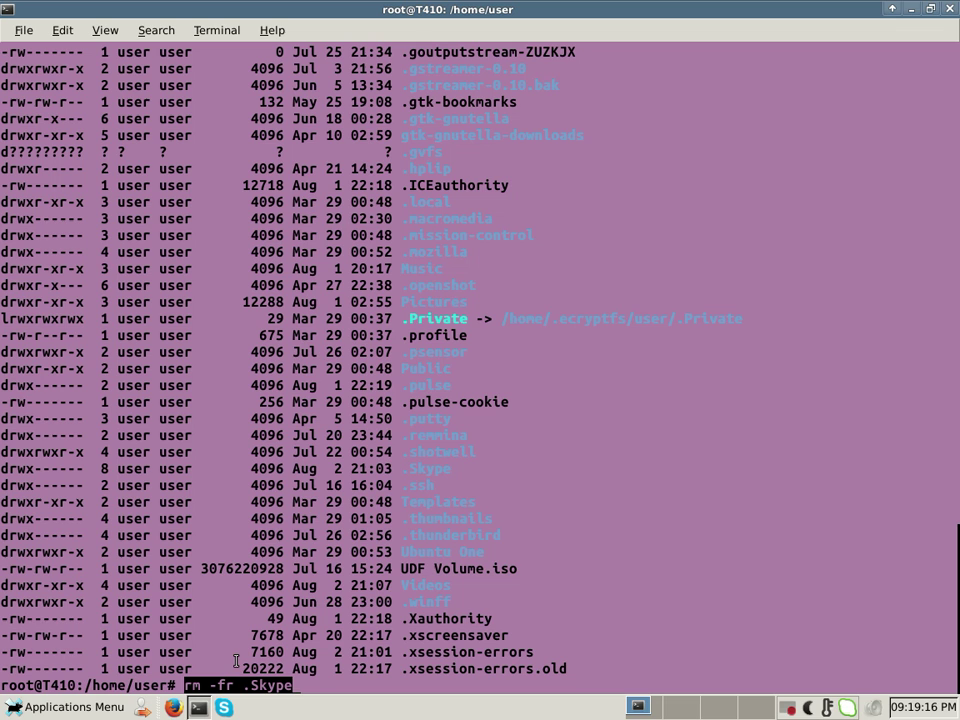
text(ls)
key(BackSpace)
key(BackSpace)
key(BackSpace)
key(BackSpace)
key(BackSpace)
key(BackSpace)
key(BackSpace)
key(BackSpace)
key(BackSpace)
key(BackSpace)
key(BackSpace)
key(BackSpace)
key(BackSpace)
key(BackSpace)
key(BackSpace)
Step: List all files in the home directory in long format, including hidden ones, and highlight the .Skype folder
text(ls -a)
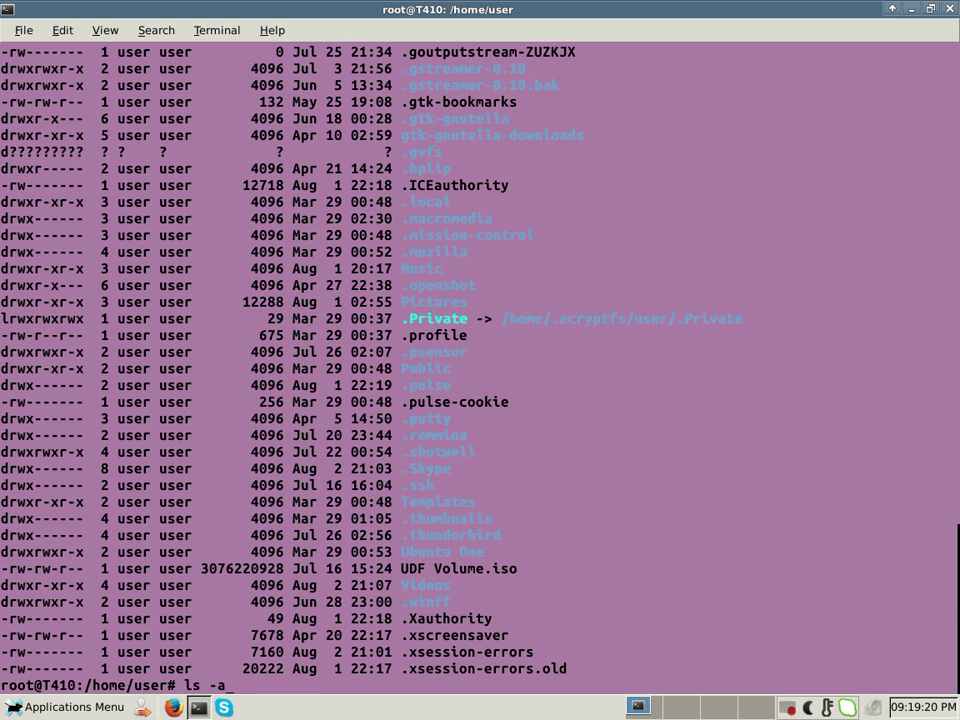
key(Return)
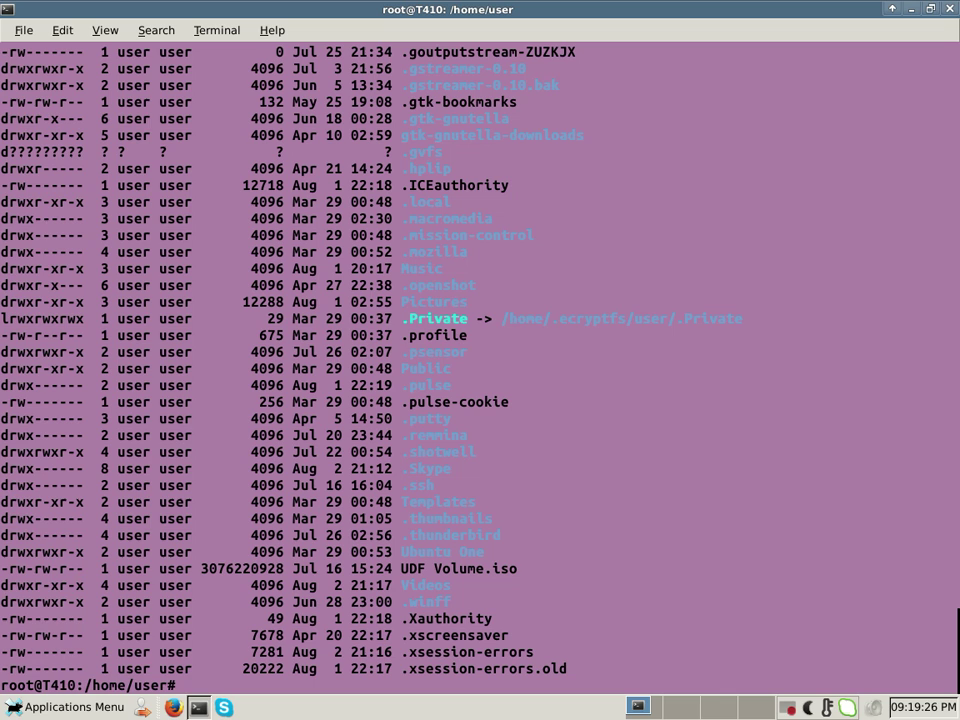
drag(457, 467, 435, 468)
double_click(447, 467)
double_click(447, 467)
Step: Write the command rm -fr .Skype at the terminal prompt without running it
click(341, 687)
text(.Skype)
key(BackSpace)
key(BackSpace)
key(BackSpace)
key(BackSpace)
key(BackSpace)
key(BackSpace)
text(.Skype)
key(Home)
text(rm -fr)
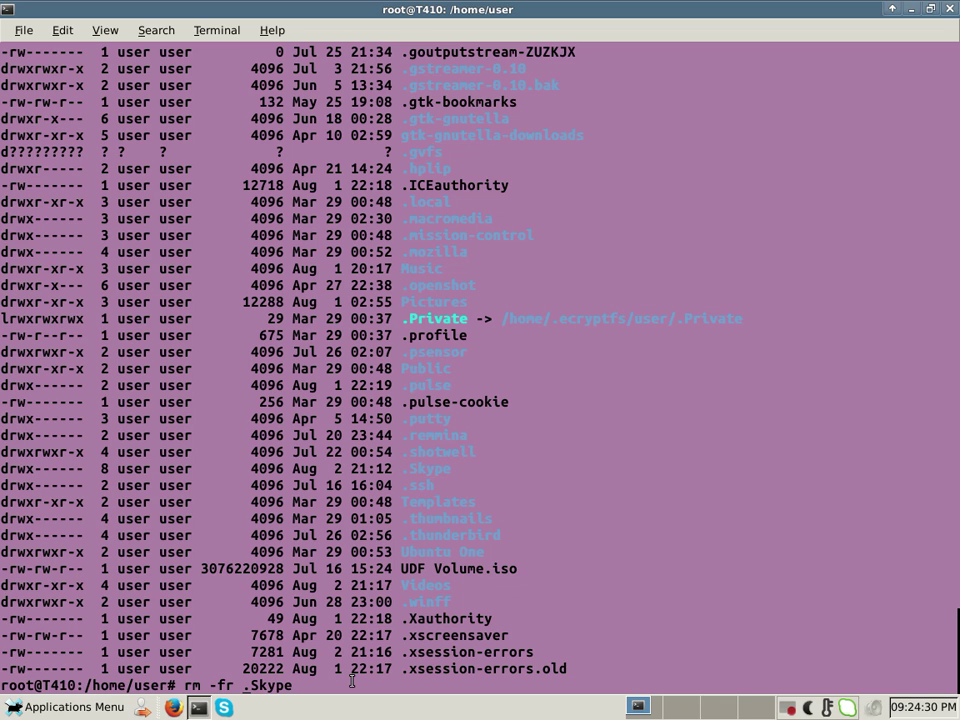
Step: Check the forum reply and the Skype sign-in window, and clear the unexecuted rm -fr .Skype command from the terminal prompt
click(173, 707)
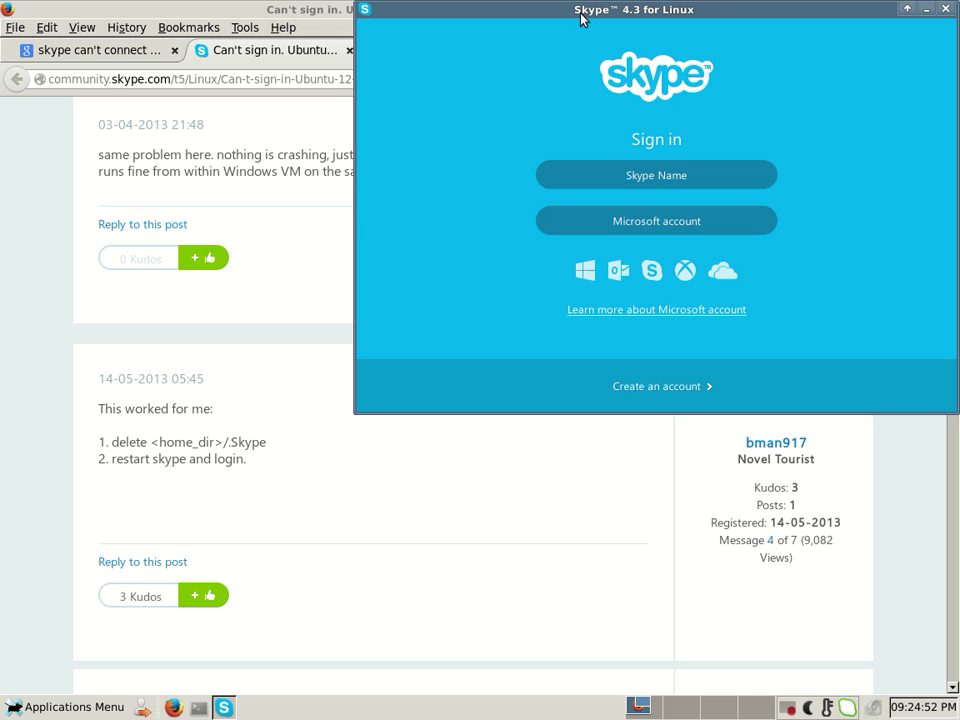
click(199, 707)
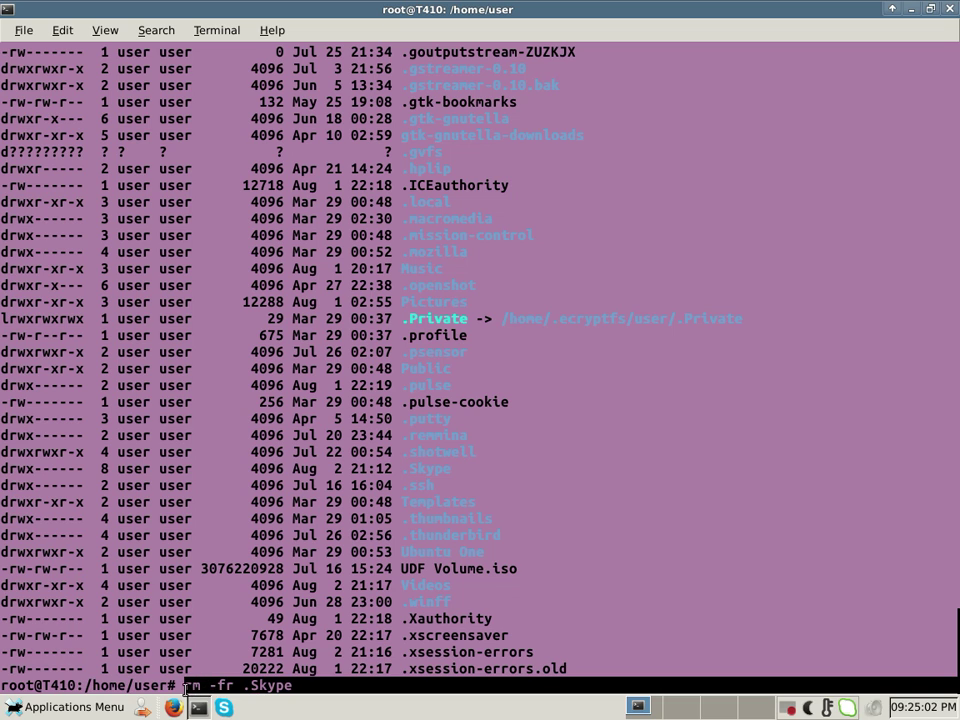
key(BackSpace)
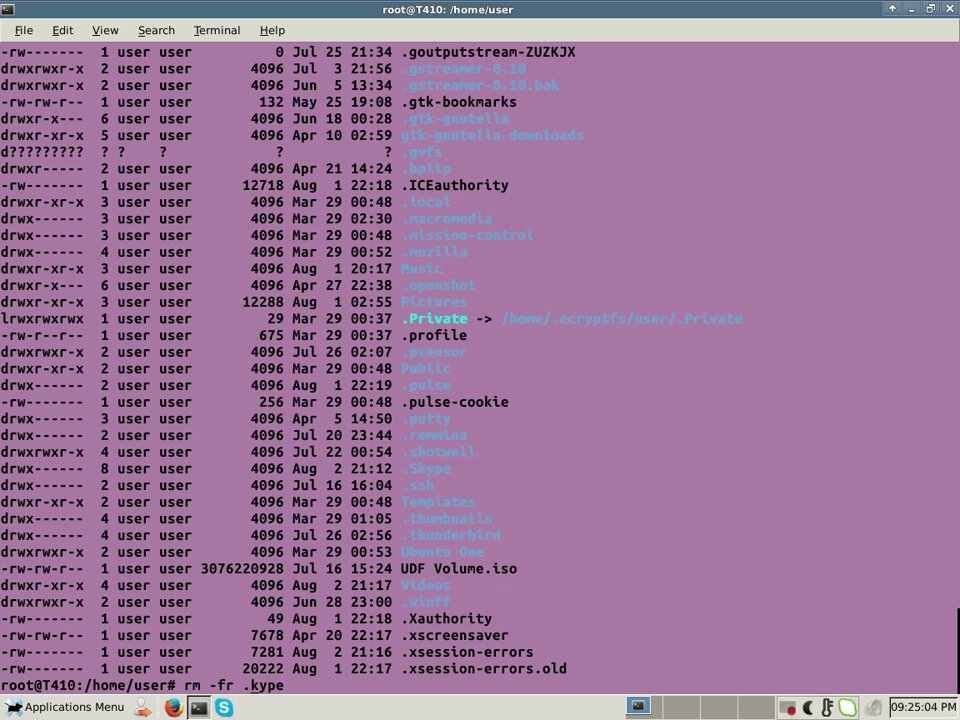
key(Delete)
key(Delete)
key(Delete)
key(Delete)
key(BackSpace)
key(BackSpace)
key(BackSpace)
key(BackSpace)
key(BackSpace)
key(BackSpace)
key(BackSpace)
key(BackSpace)
Step: Run apt-get dist-upgrade in the terminal
text(apt-g)
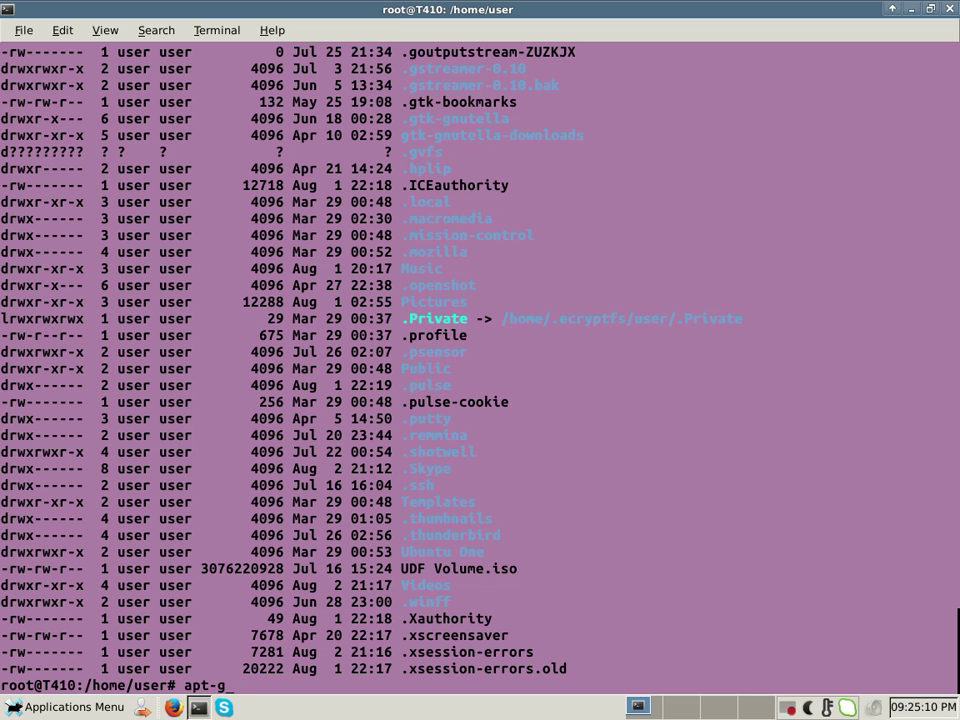
text(et dist-upgrade)
key(Return)
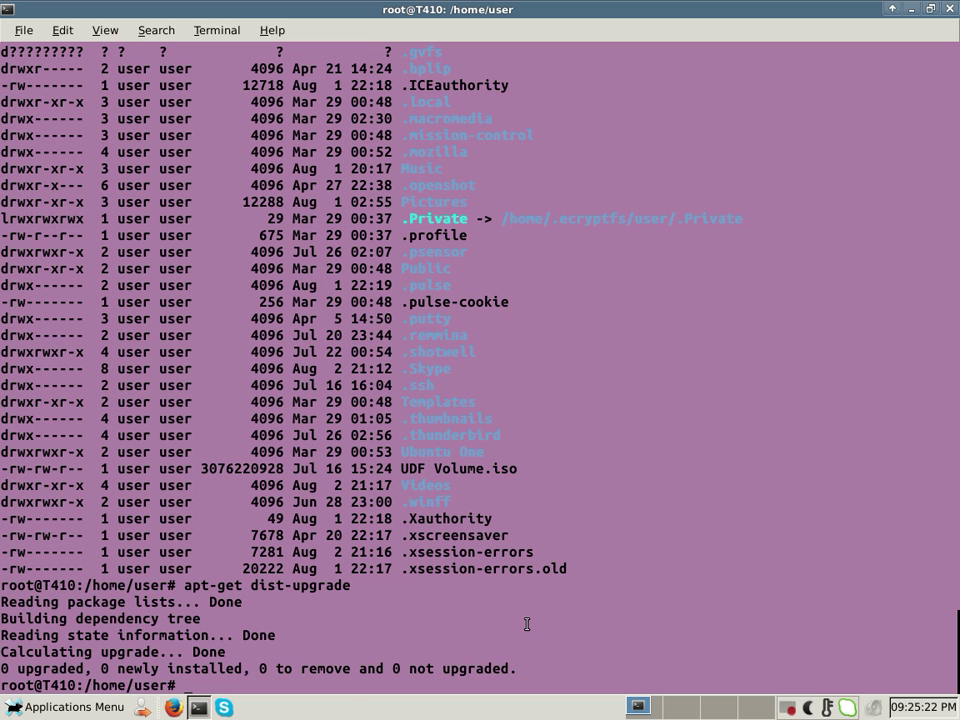
Step: Bring up the Skype window, return to Firefox, and close the Skype Community thread to show the Ask Ubuntu question
click(226, 706)
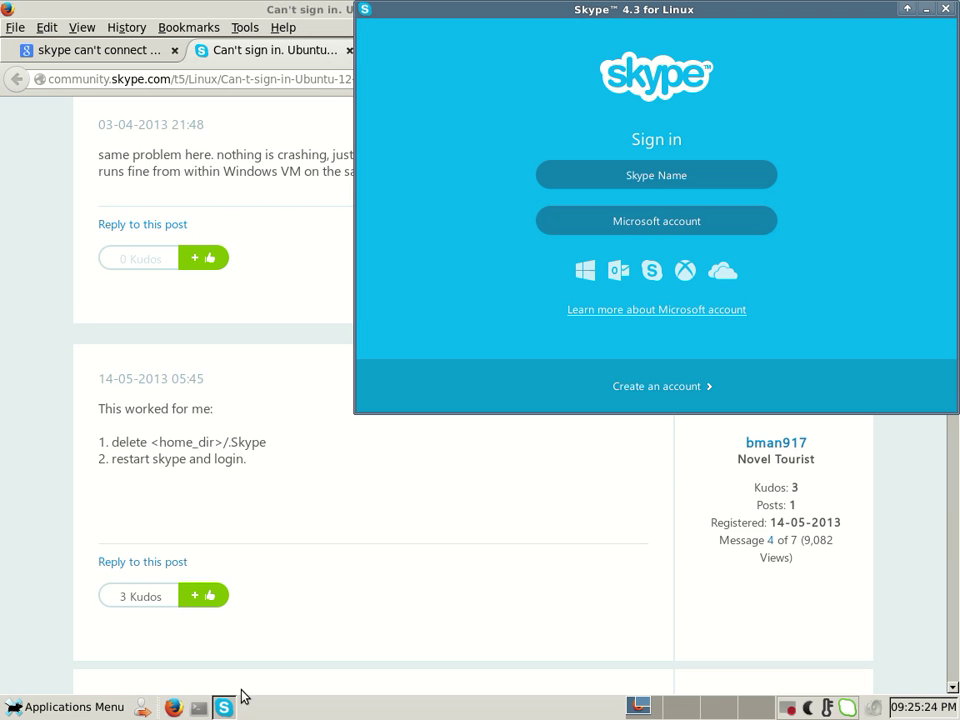
click(290, 50)
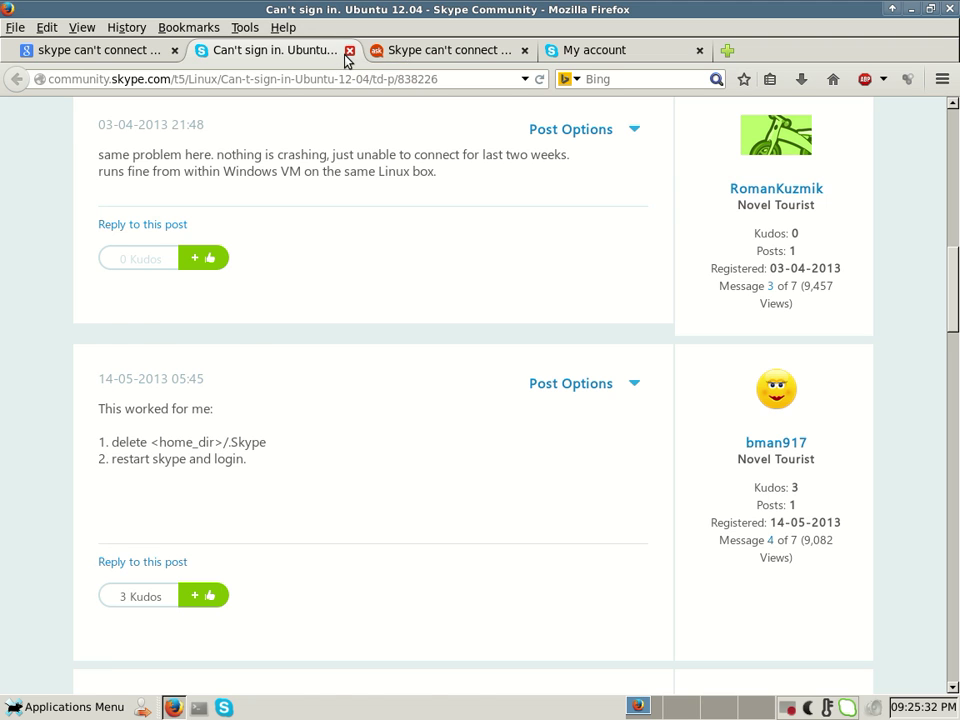
click(350, 50)
click(328, 57)
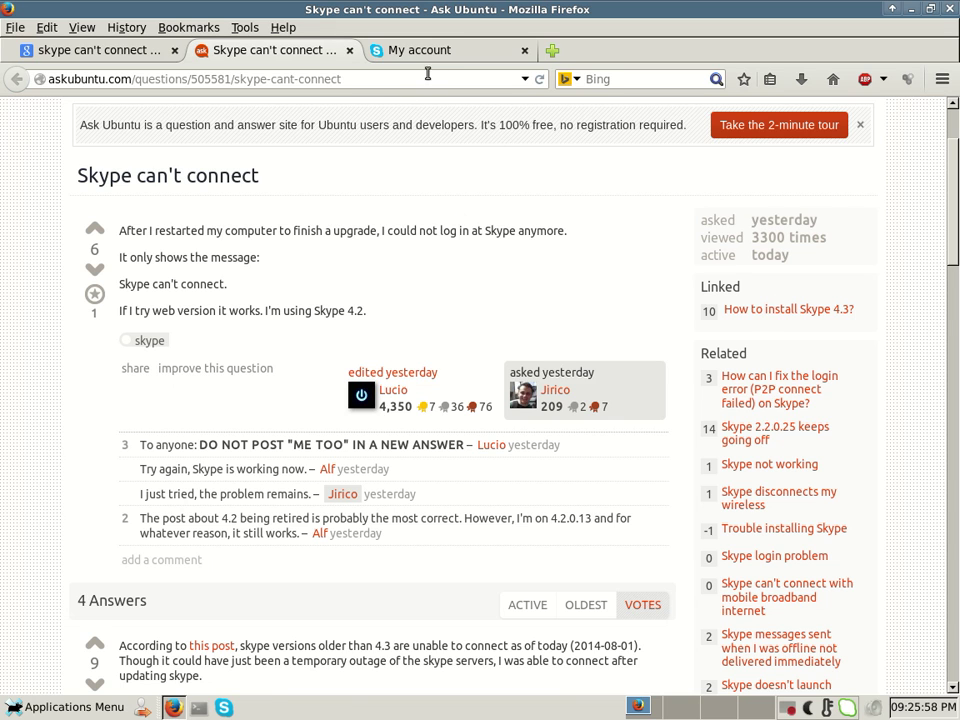
Step: Look through the Skype My account page and close it
click(450, 50)
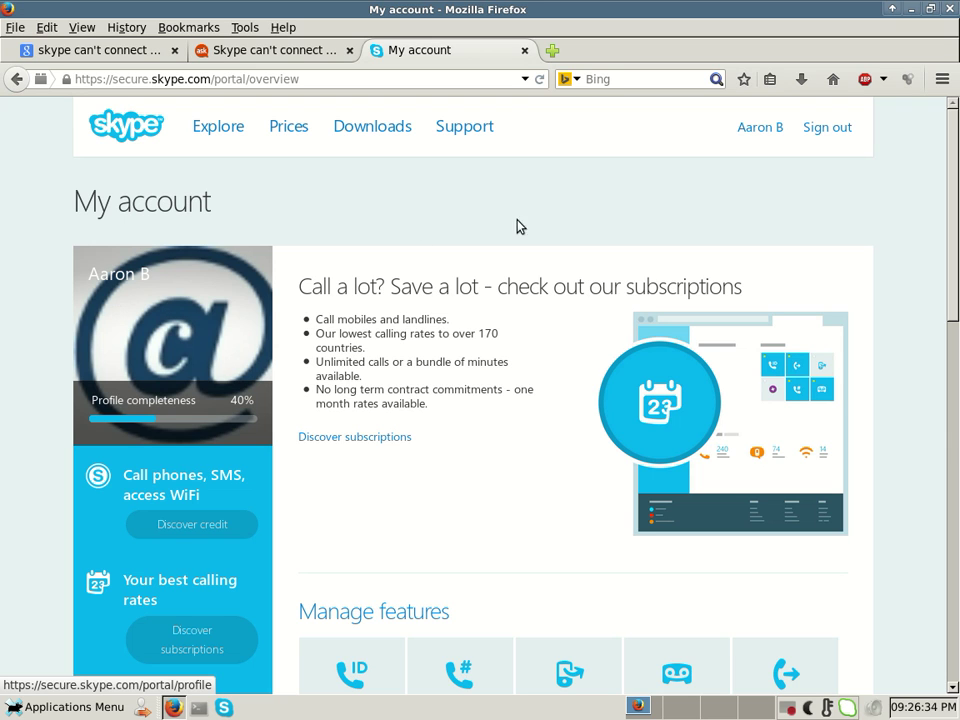
drag(940, 200, 940, 374)
scroll(940, 374, up, 8)
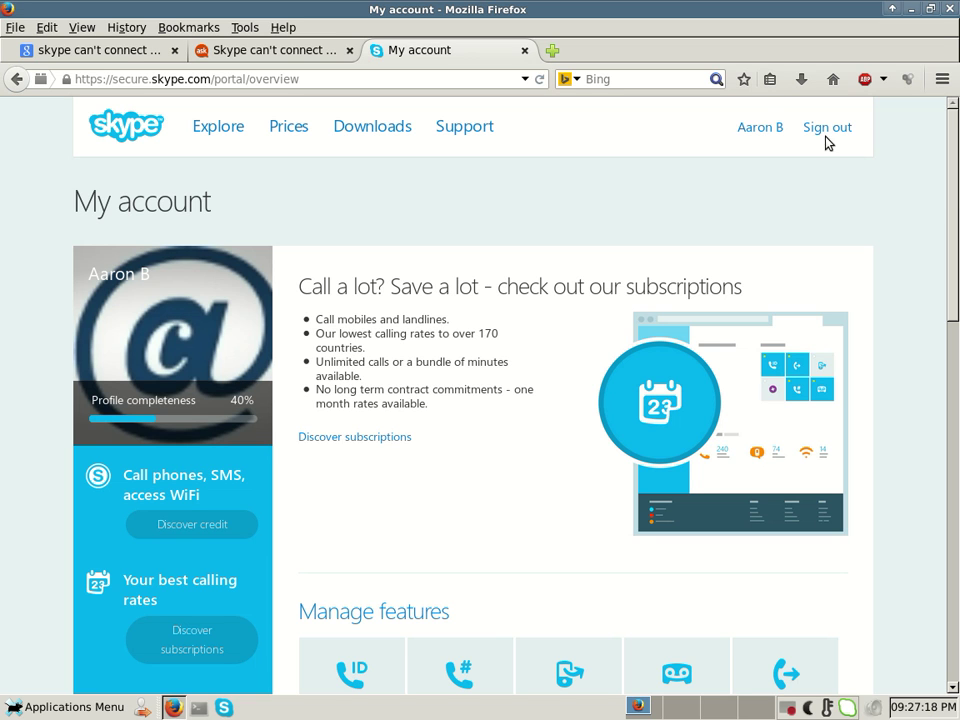
click(525, 50)
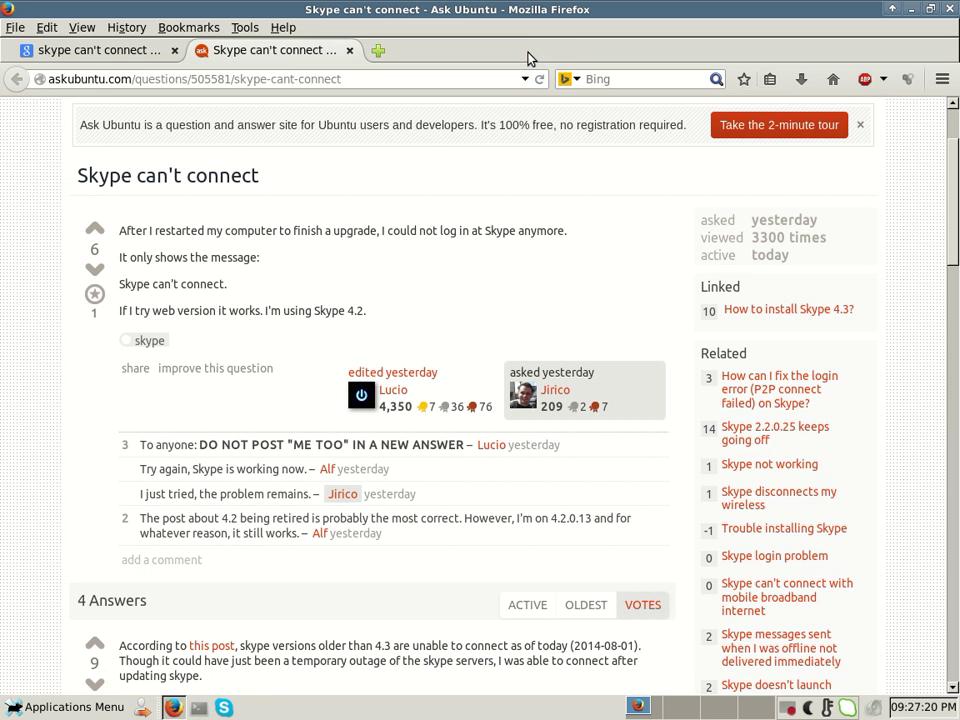
Step: Sign in to Skype by Skype Name with the account password, and close its main window
click(225, 707)
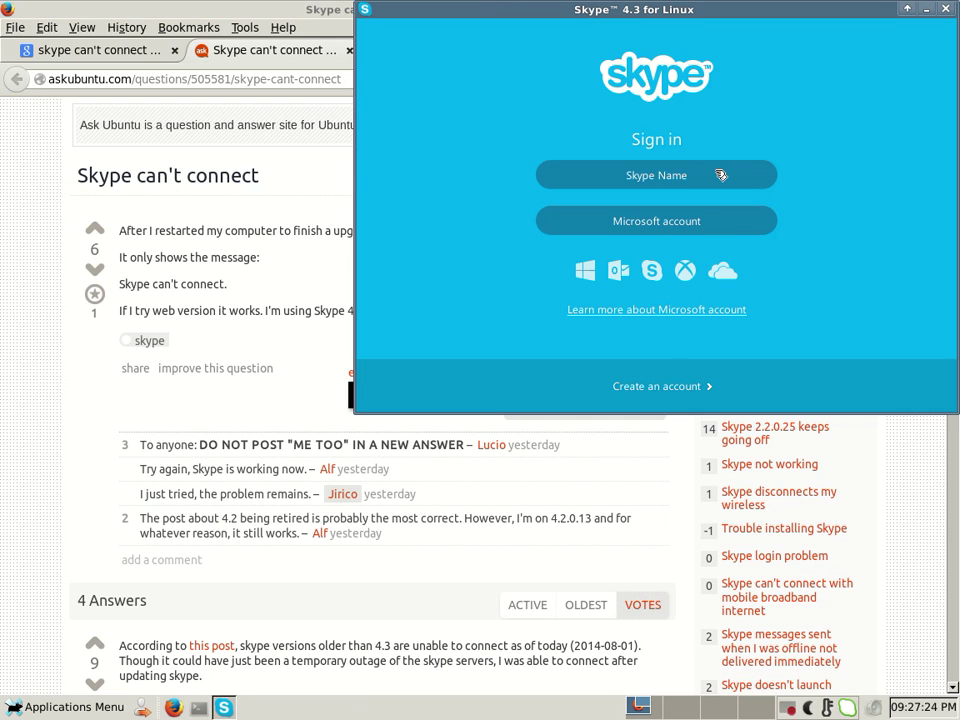
click(720, 175)
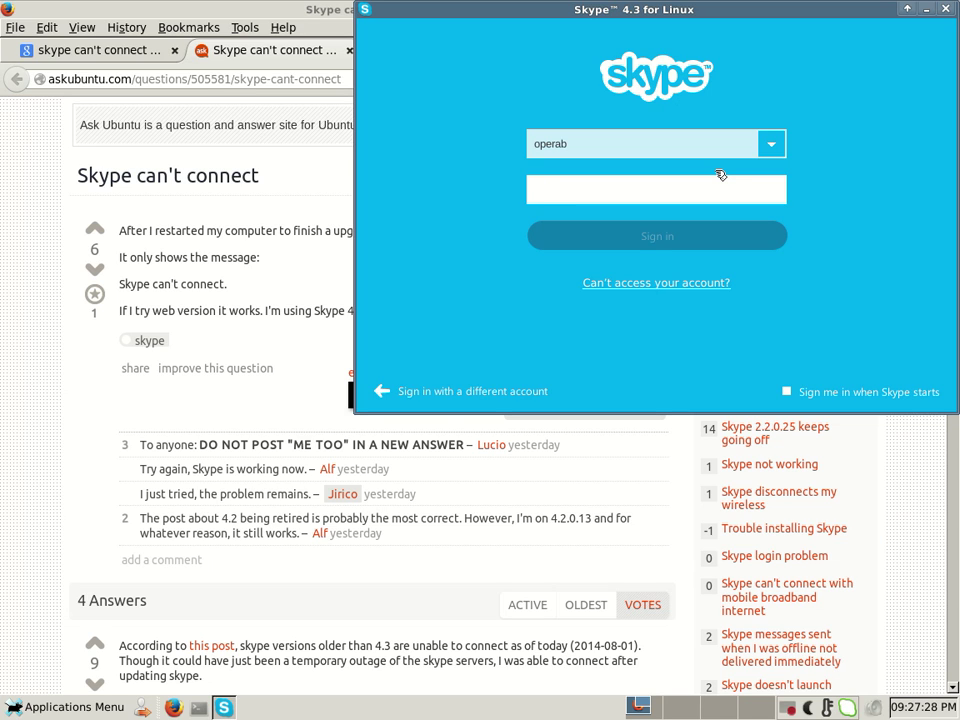
text(•••••••••••)
key(Return)
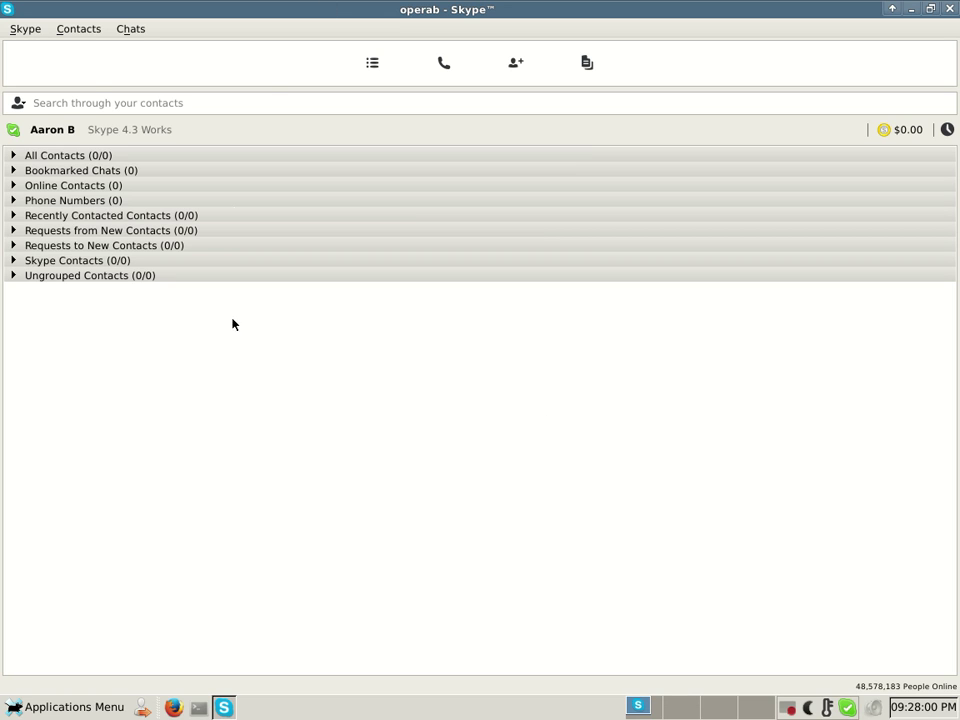
click(950, 10)
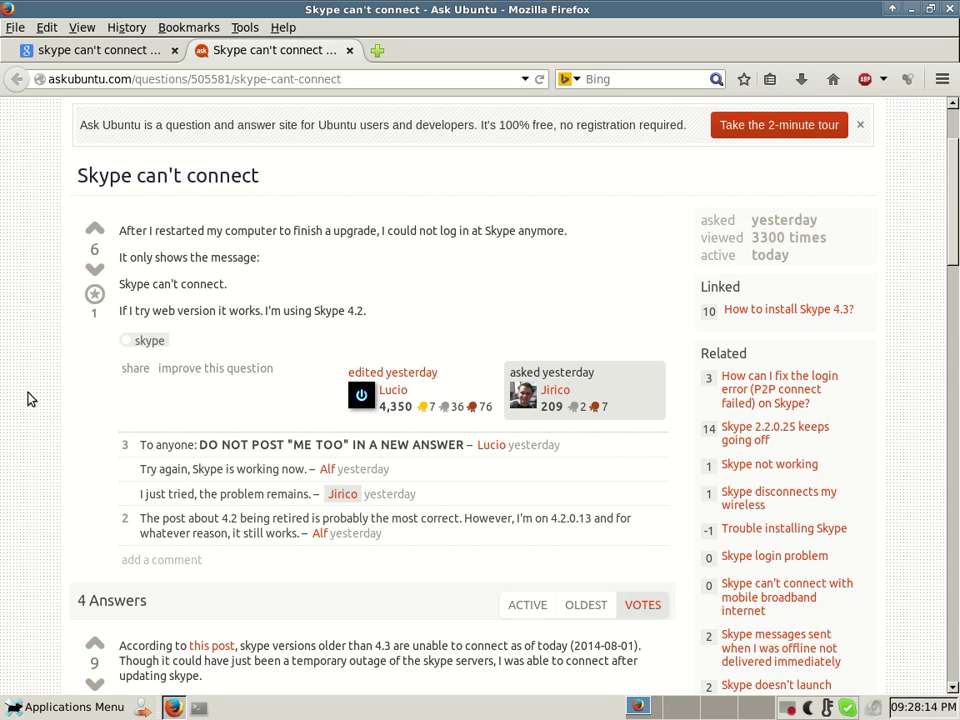
Step: Read the Ask Ubuntu question, highlighting its title and the mention of Skype 4.2, down to the comments and first answer
drag(279, 182, 81, 175)
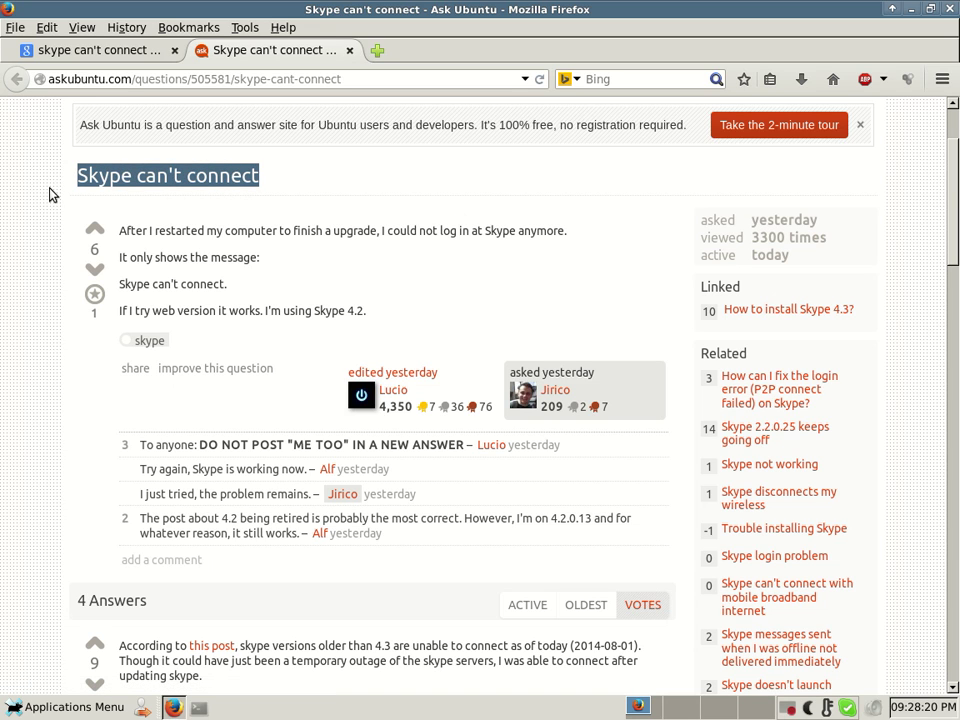
click(46, 230)
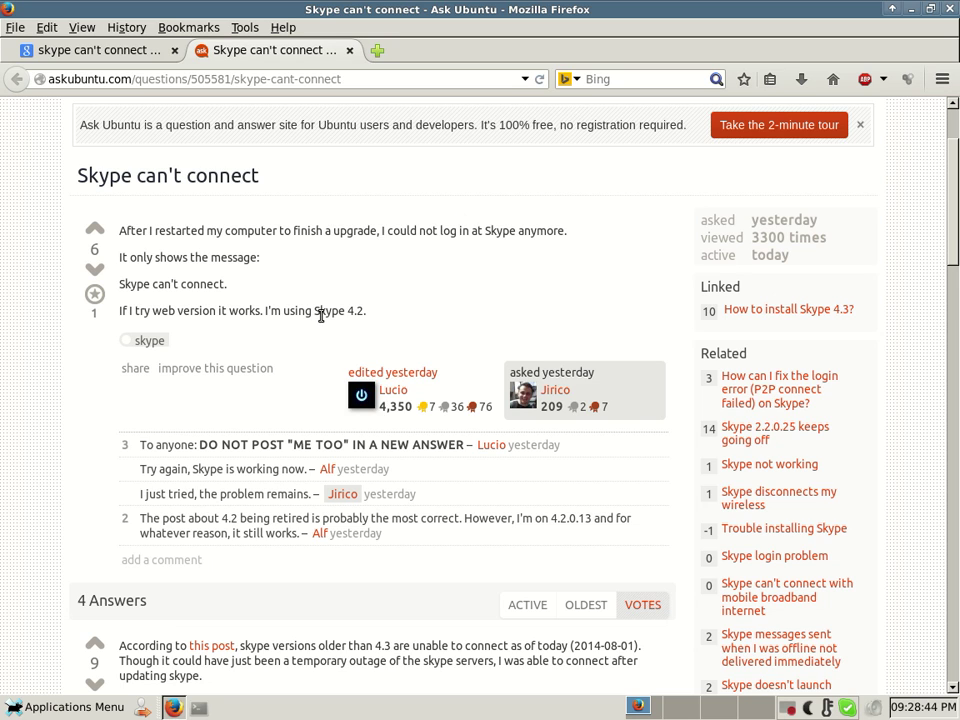
drag(319, 311, 365, 317)
scroll(311, 360, down, 2)
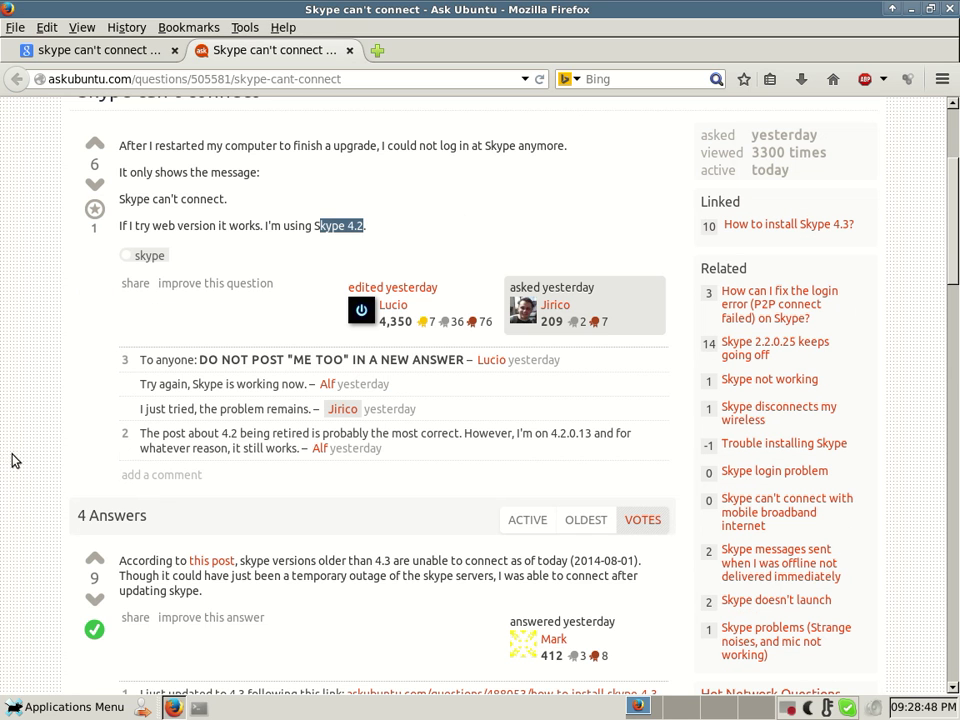
click(123, 409)
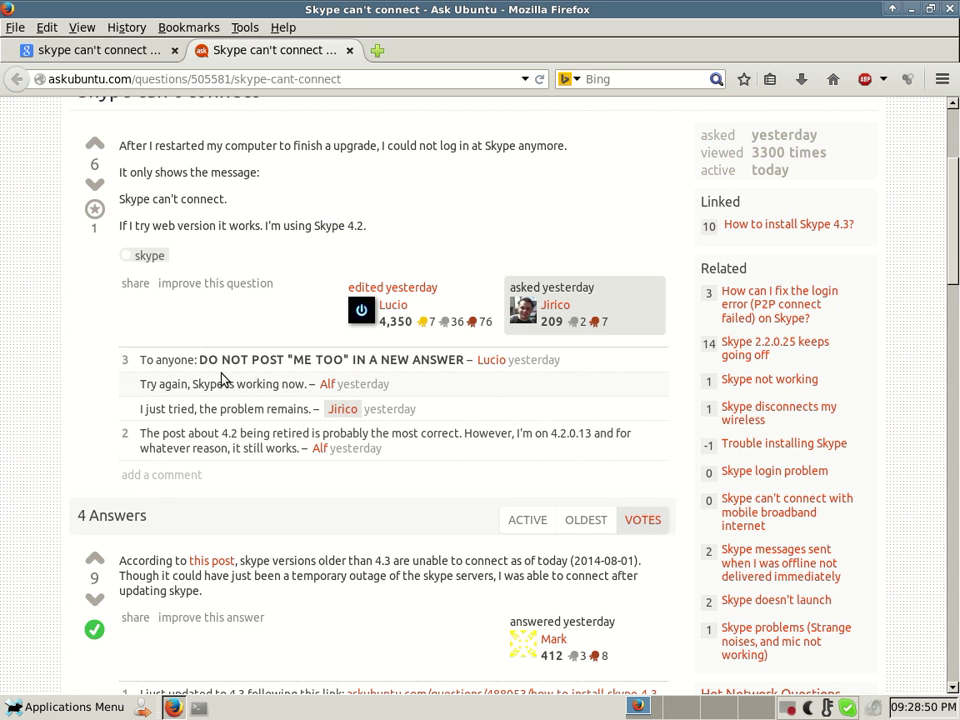
Step: Read the Ask Ubuntu comments and all answers about updating to Skype 4.3, then return to the question's beginning
scroll(222, 378, down, 1)
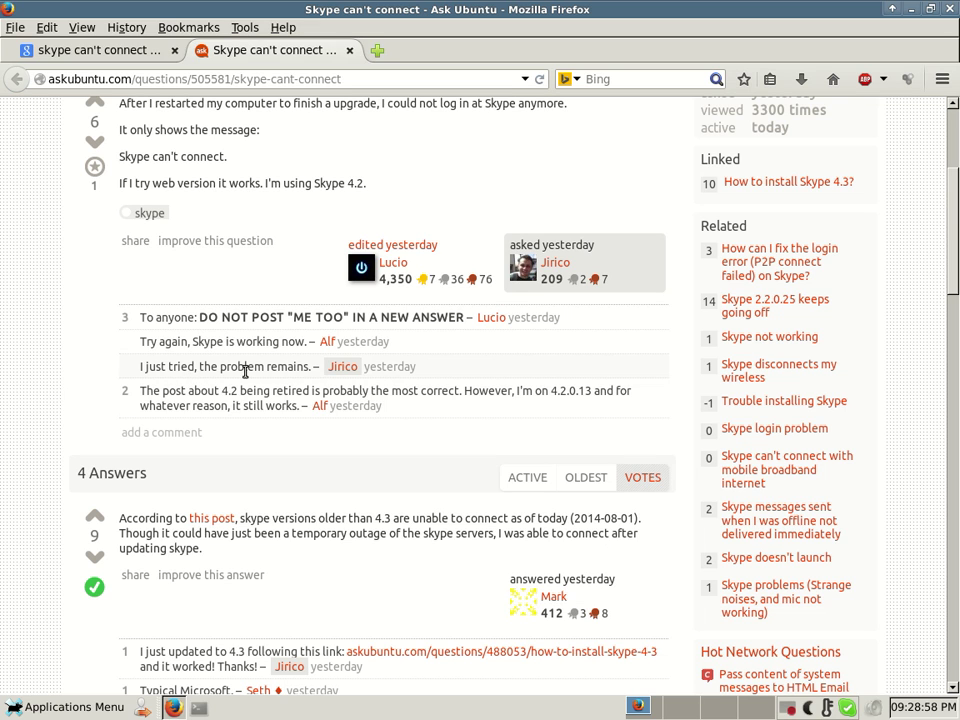
scroll(30, 430, down, 1)
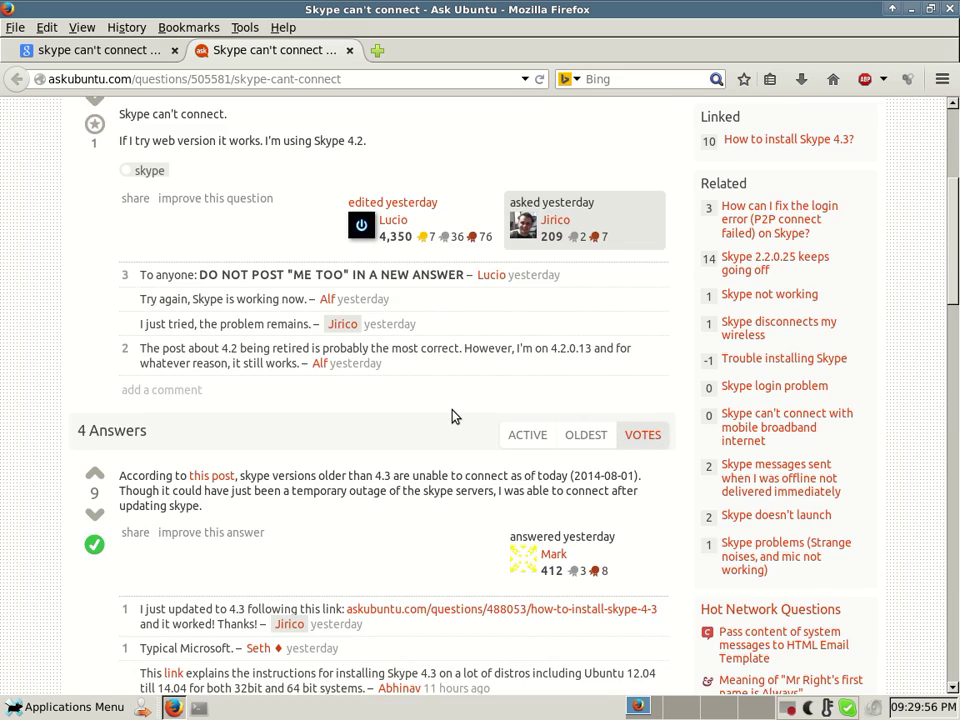
scroll(452, 416, down, 1)
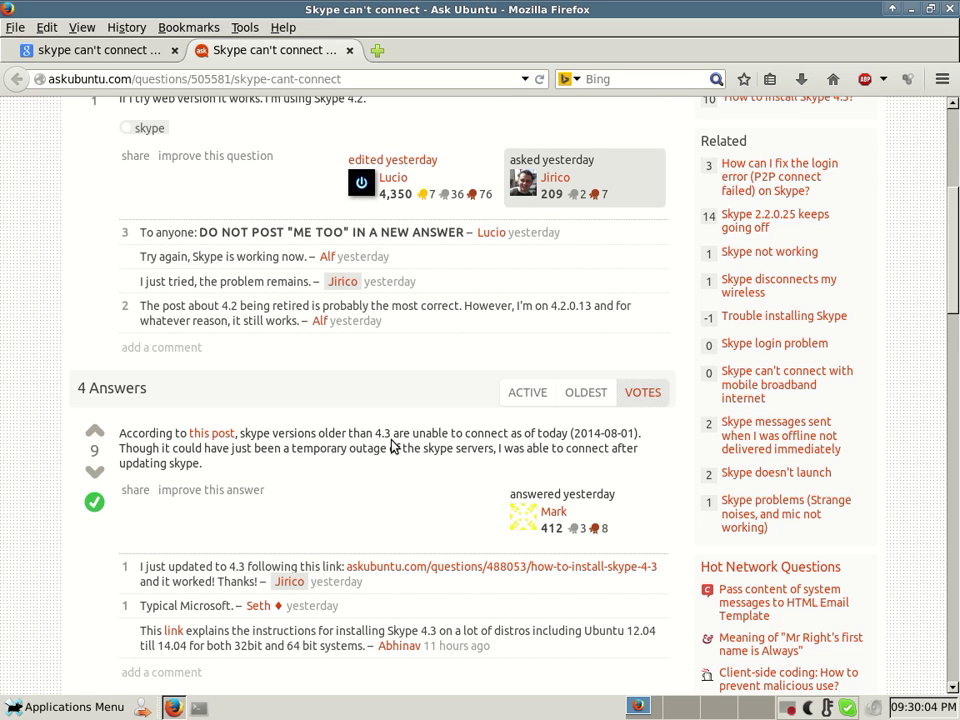
scroll(390, 445, down, 1)
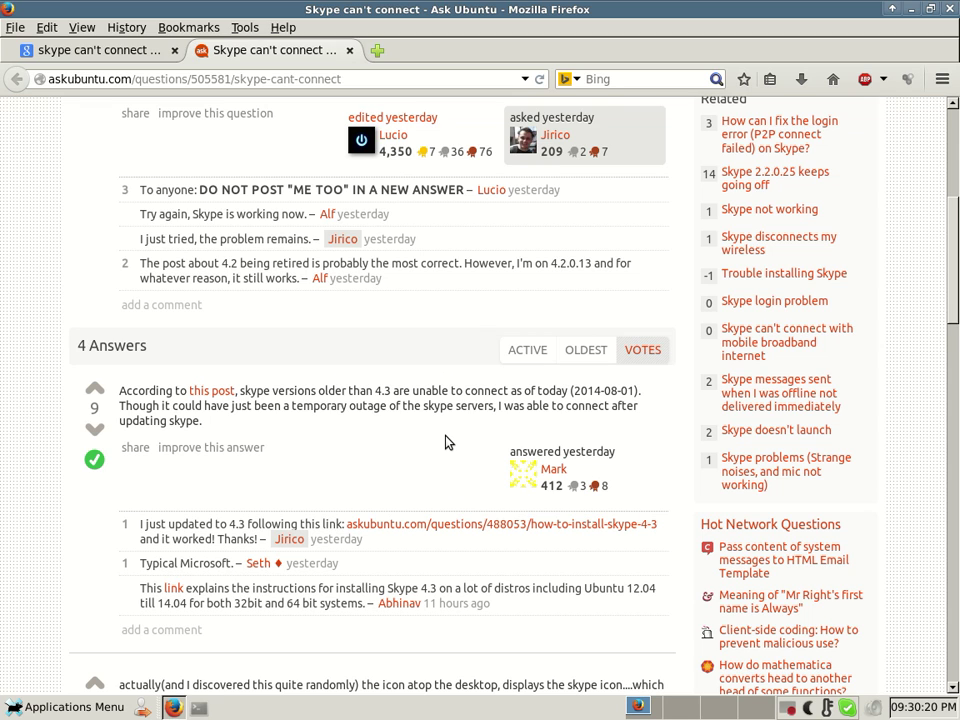
scroll(447, 442, down, 2)
scroll(447, 442, down, 2)
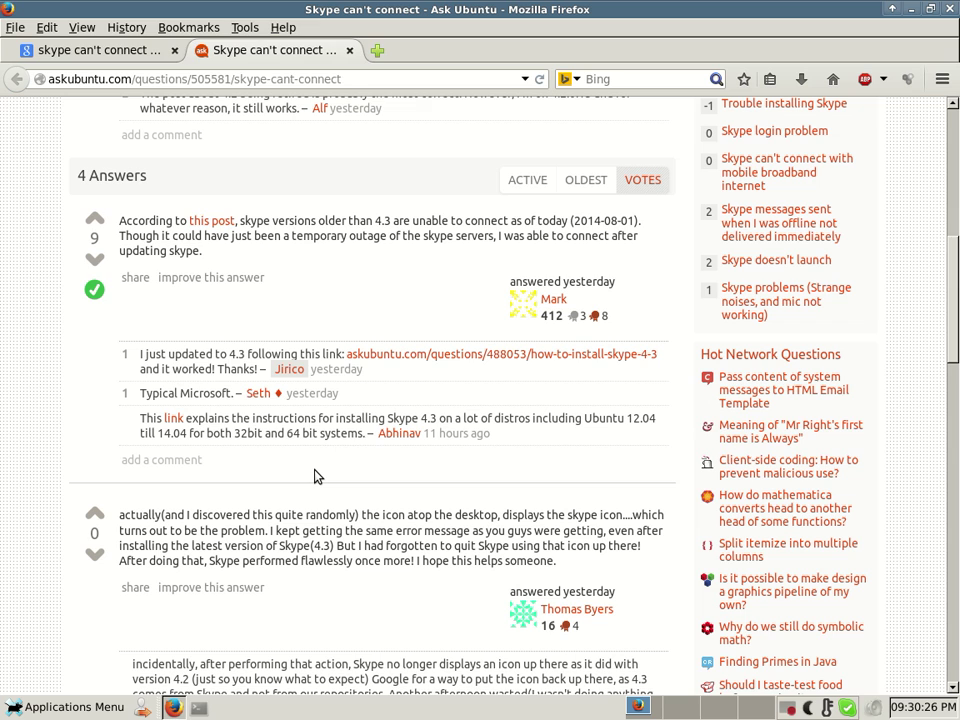
scroll(315, 476, down, 1)
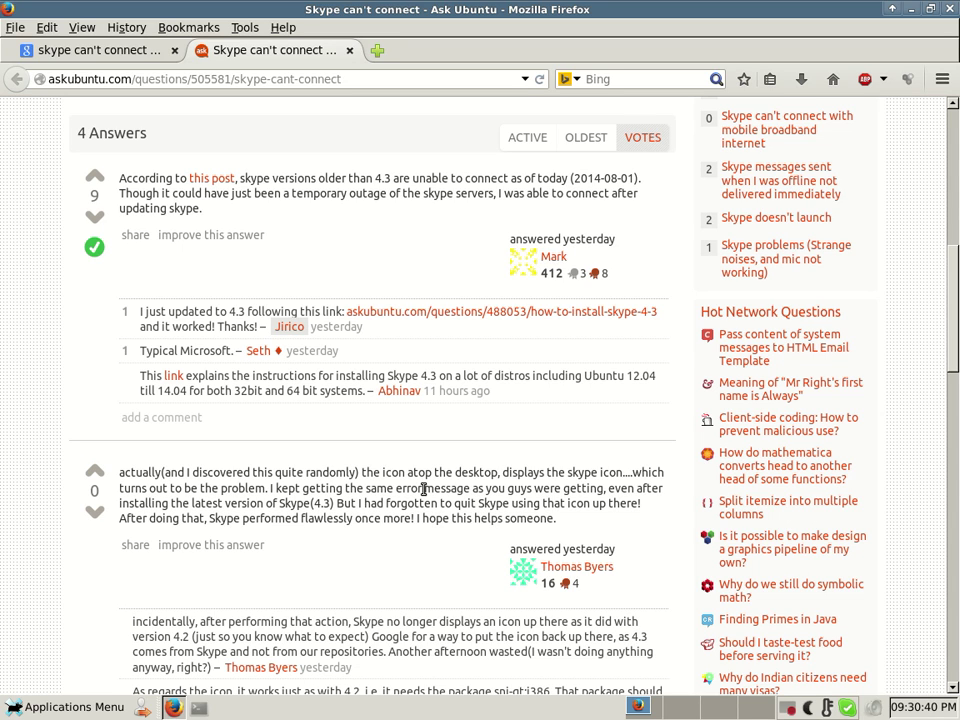
scroll(424, 489, down, 1)
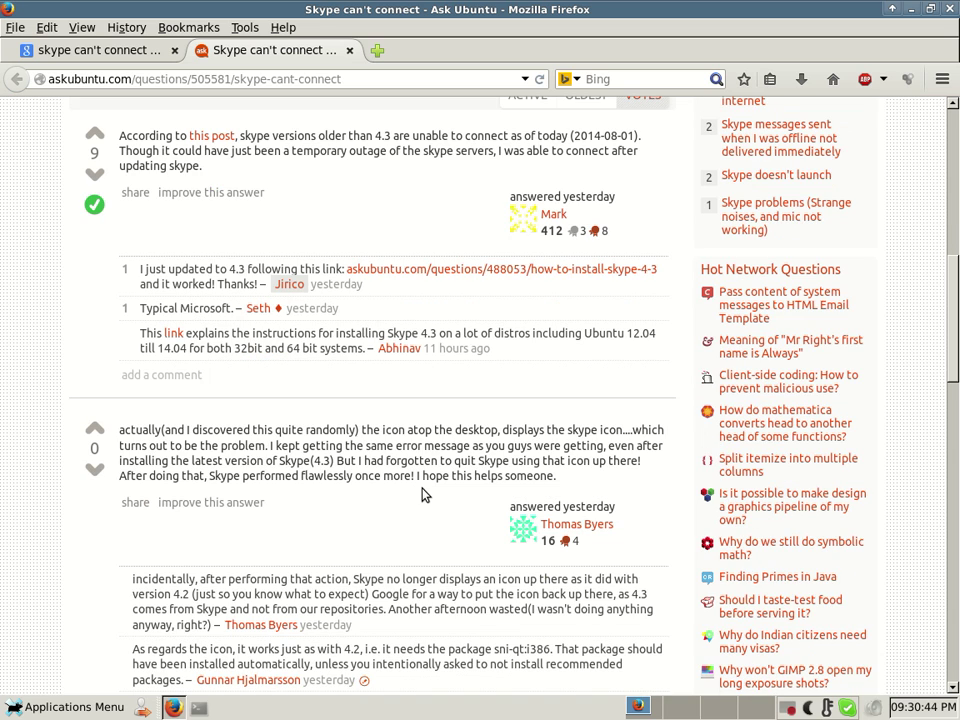
scroll(422, 494, down, 3)
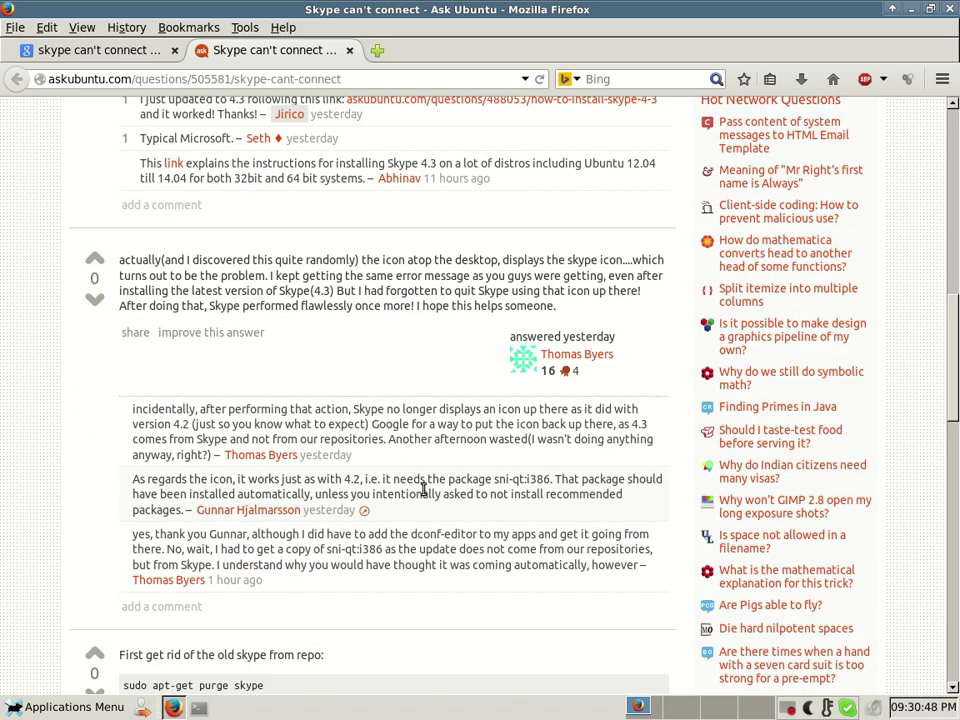
scroll(423, 490, down, 2)
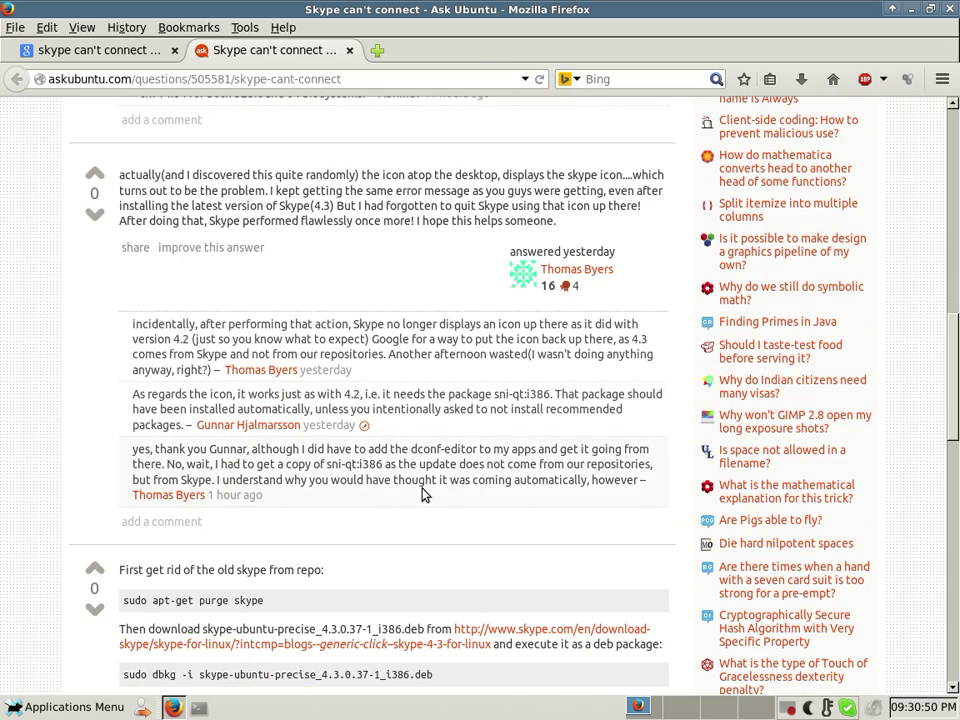
scroll(422, 494, down, 1)
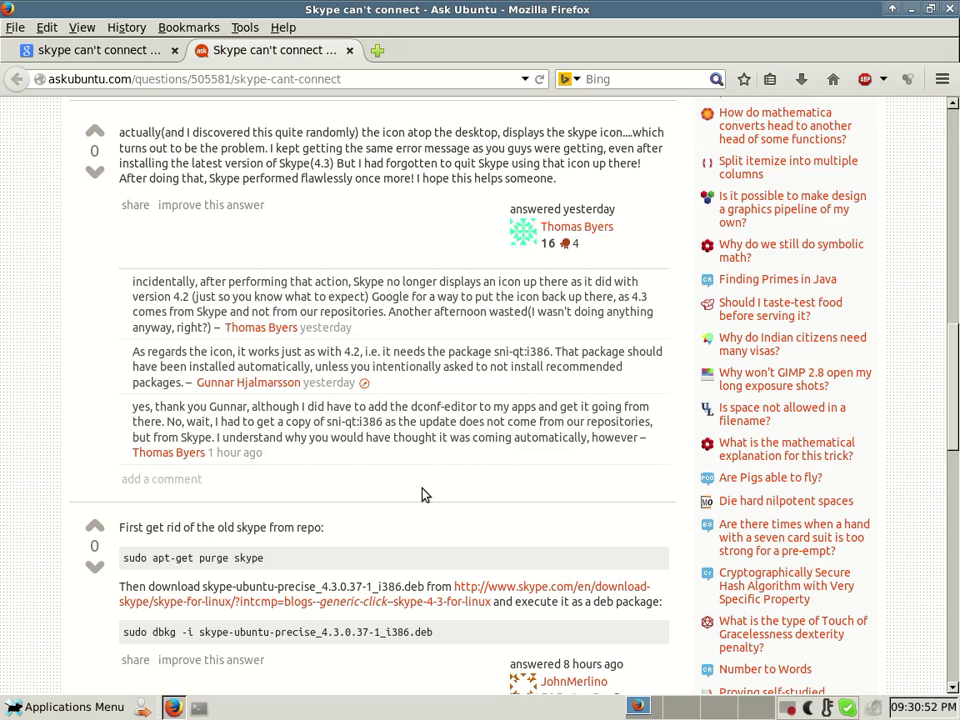
scroll(422, 494, down, 3)
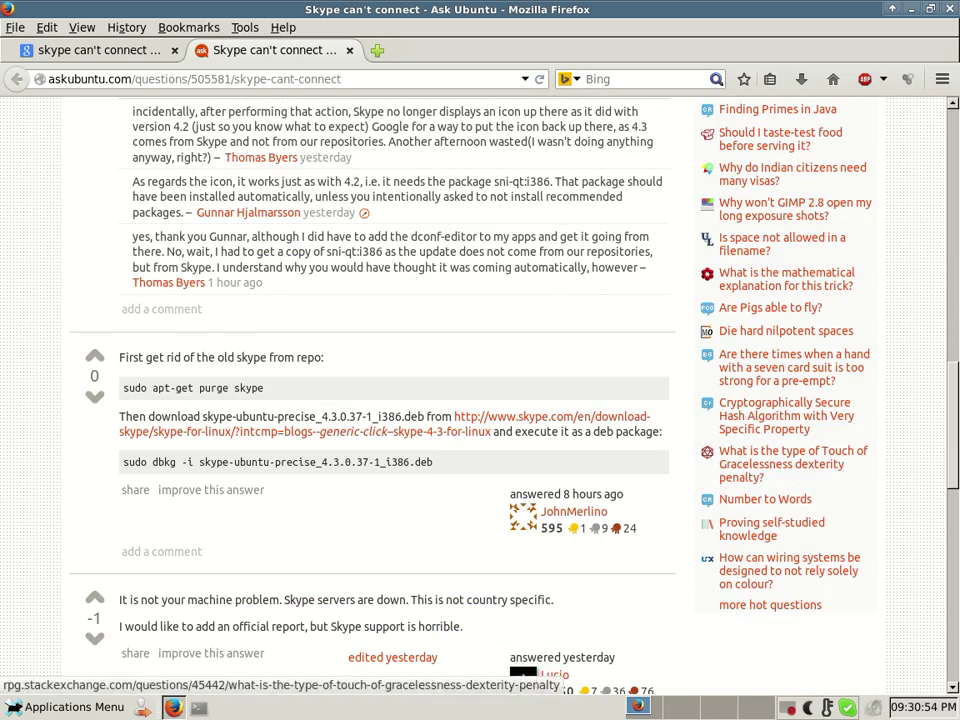
scroll(950, 475, down, 6)
drag(952, 498, 952, 155)
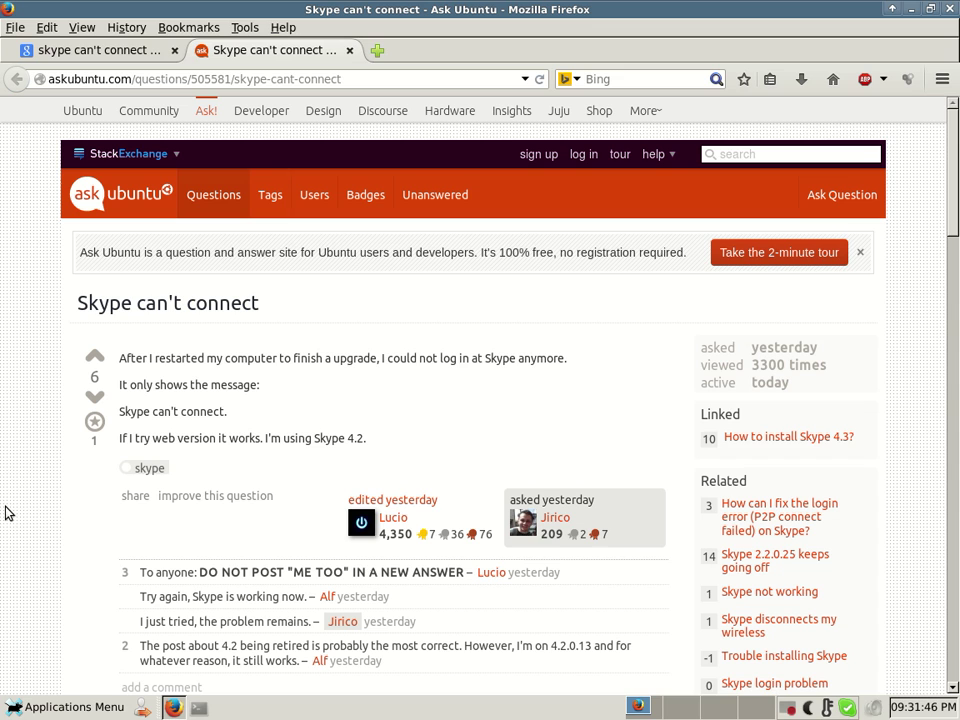
Step: Return to the Google results, open skype.com in a new tab, and go to its Downloads page
click(44, 48)
click(286, 122)
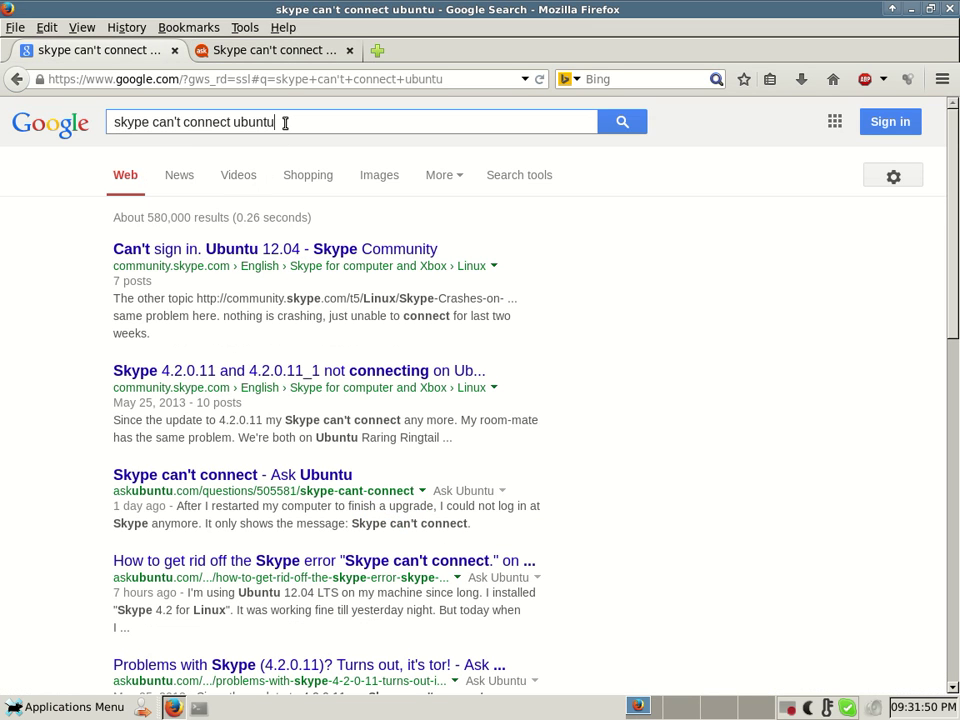
key(ctrl+t)
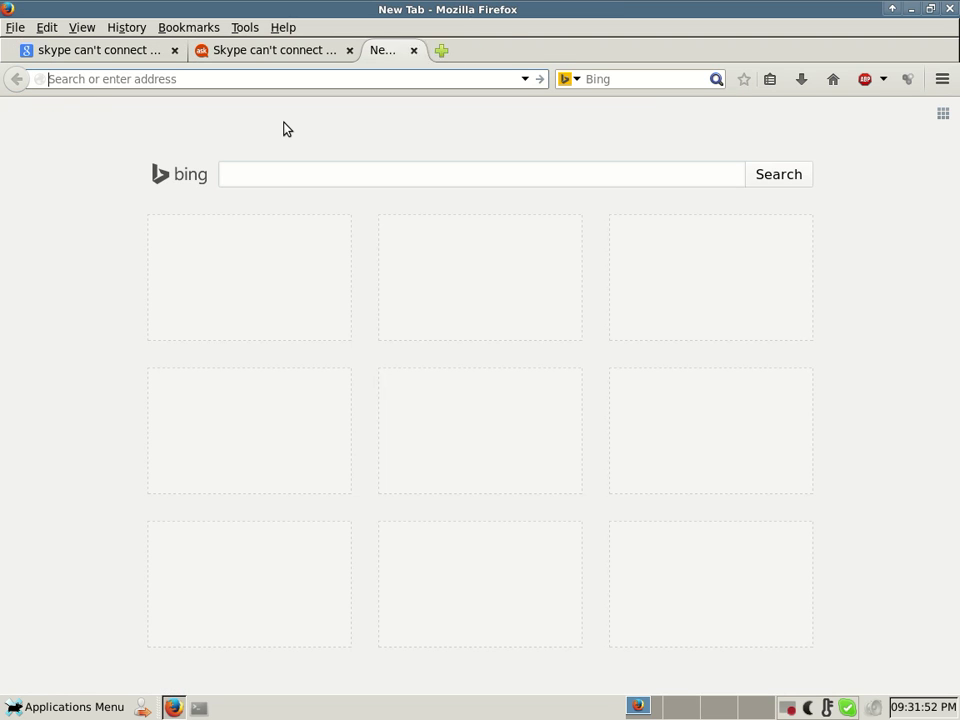
text(skype.com)
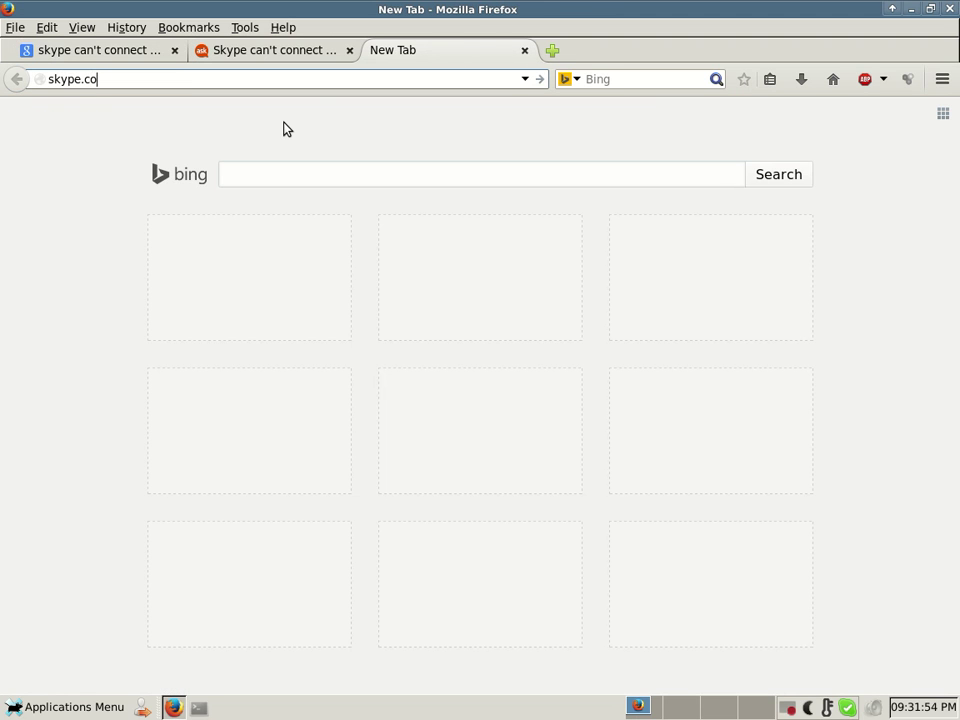
key(Return)
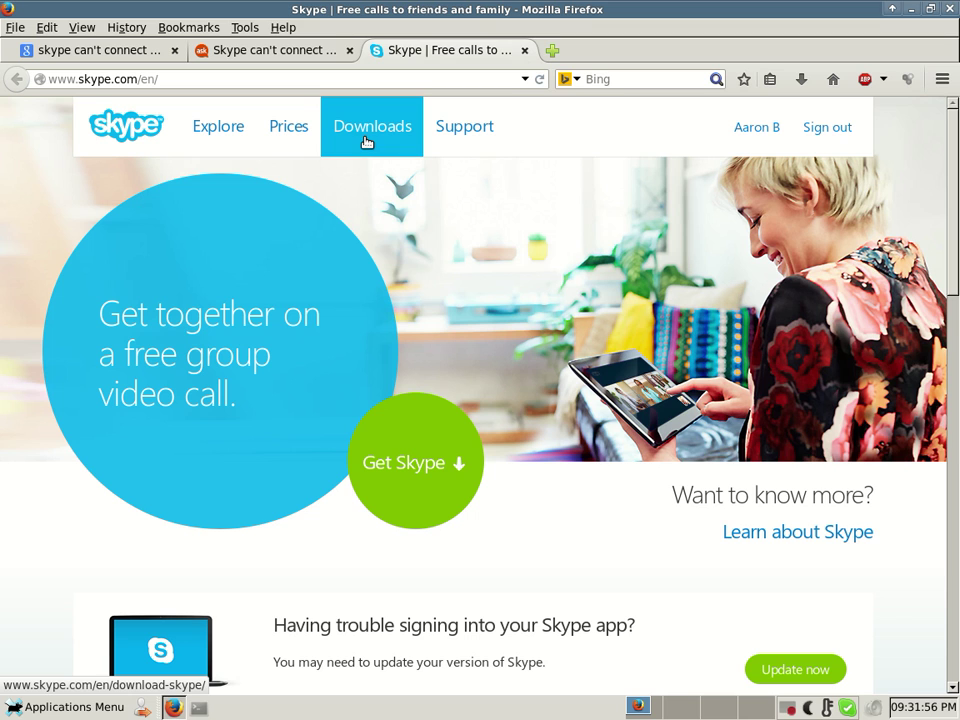
click(369, 141)
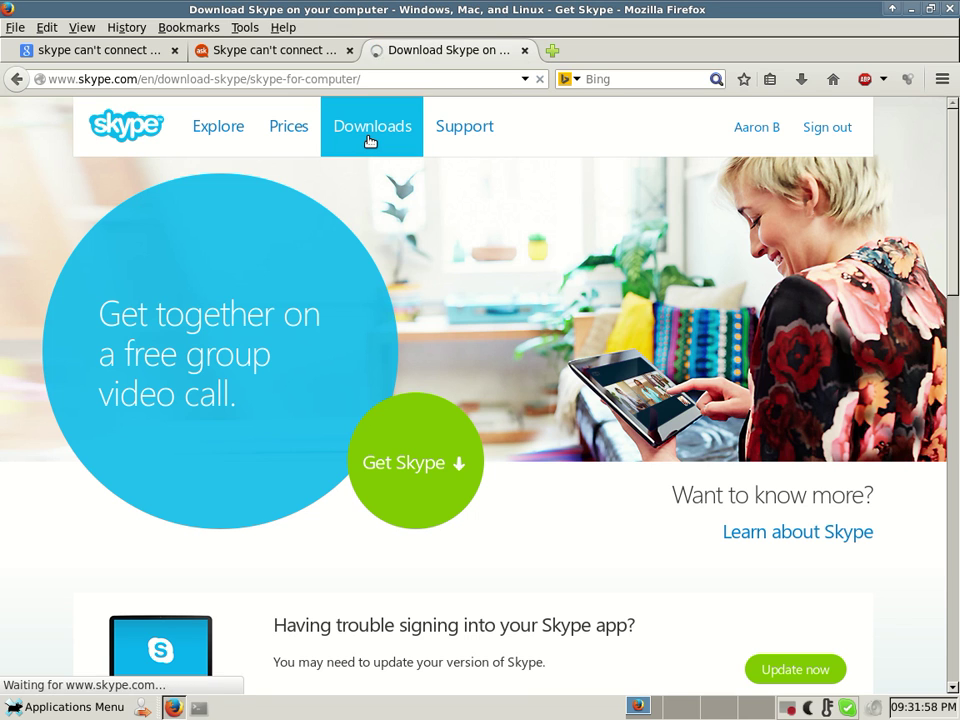
Step: Read the Skype for Linux section, including the required version, and look through its distribution choices without selecting one
scroll(62, 580, down, 1)
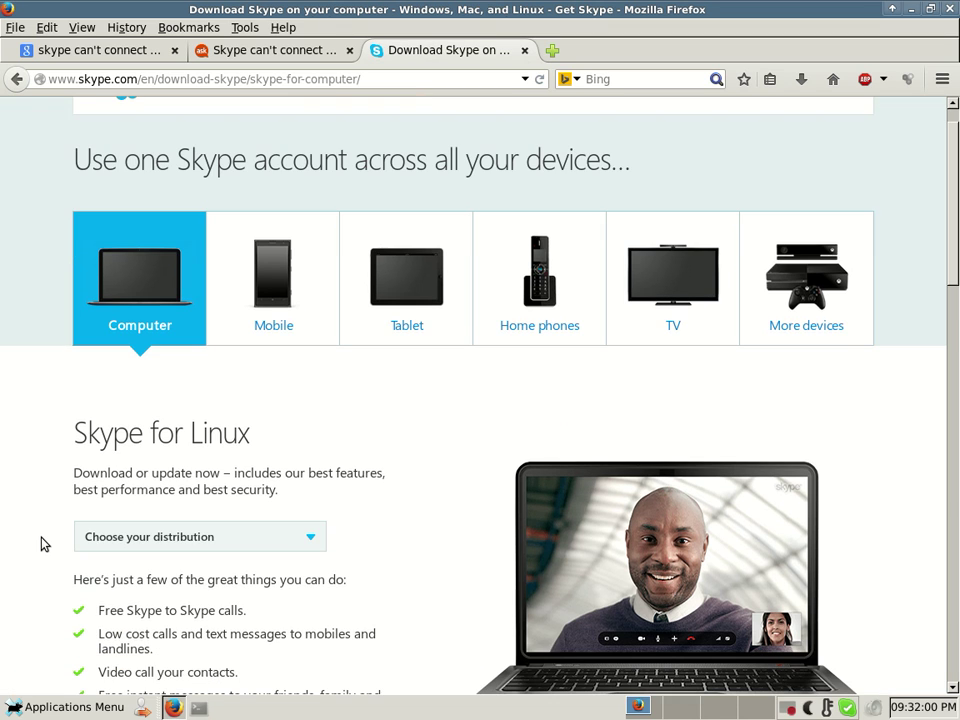
scroll(66, 540, down, 2)
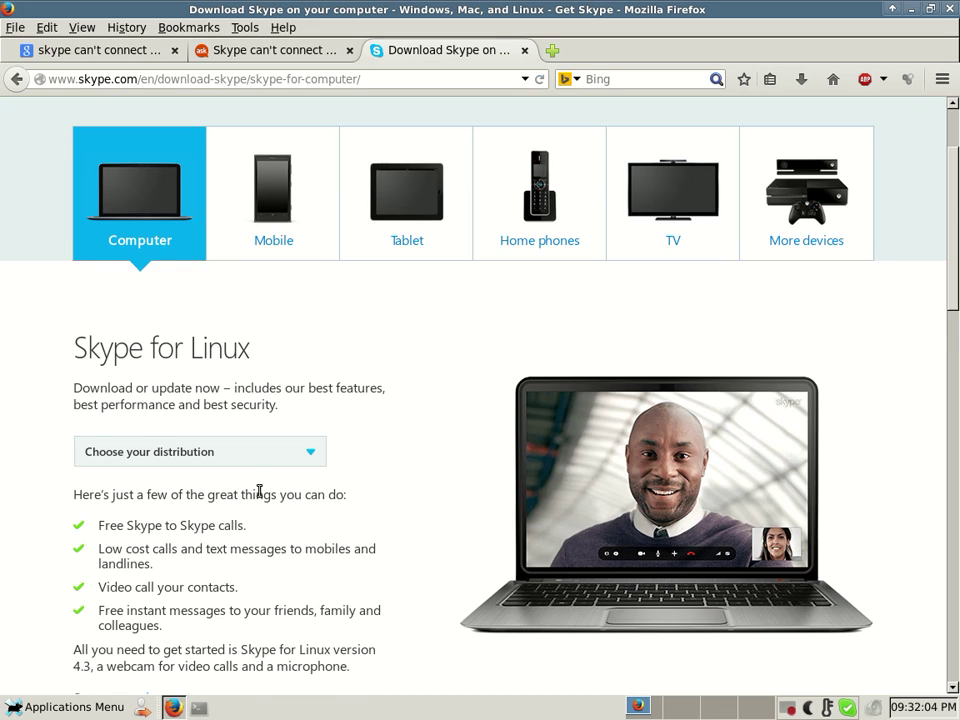
scroll(259, 493, down, 4)
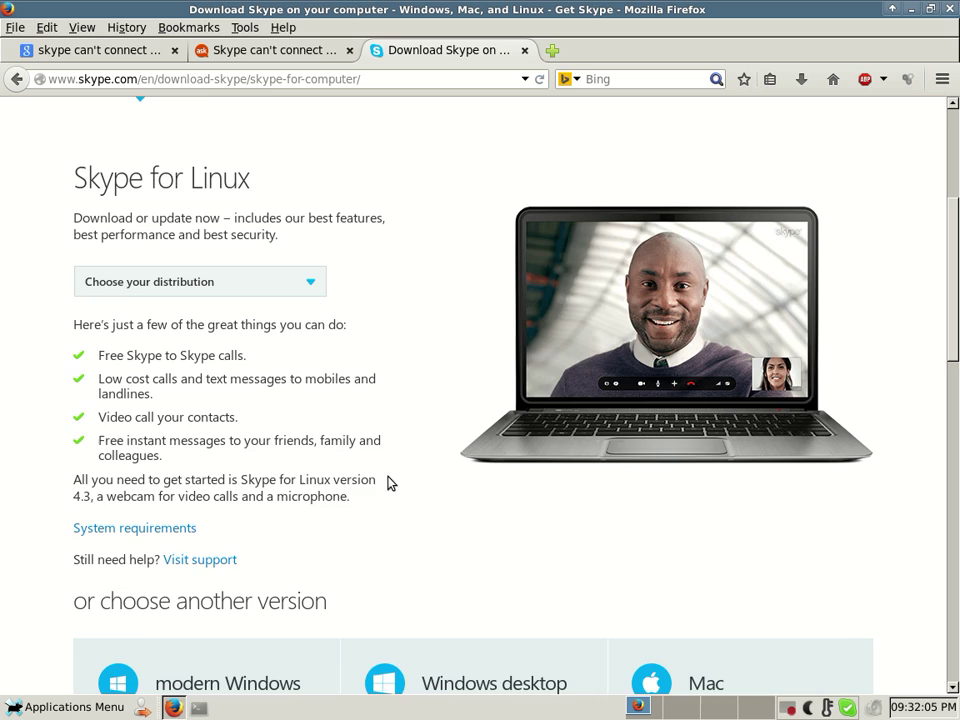
scroll(390, 378, up, 4)
scroll(388, 378, up, 1)
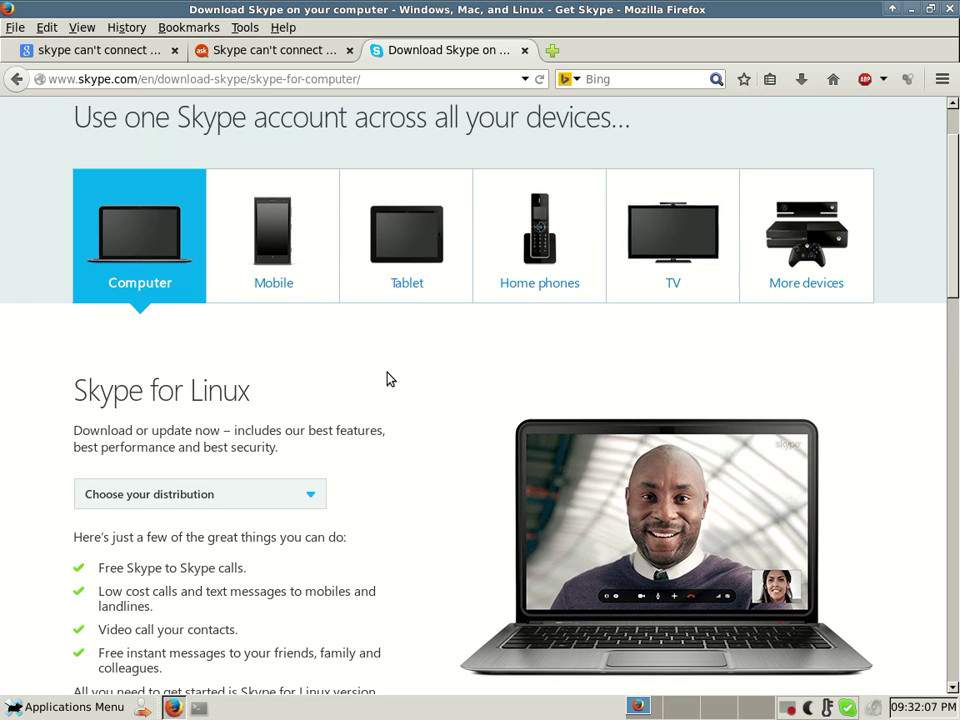
scroll(376, 397, down, 1)
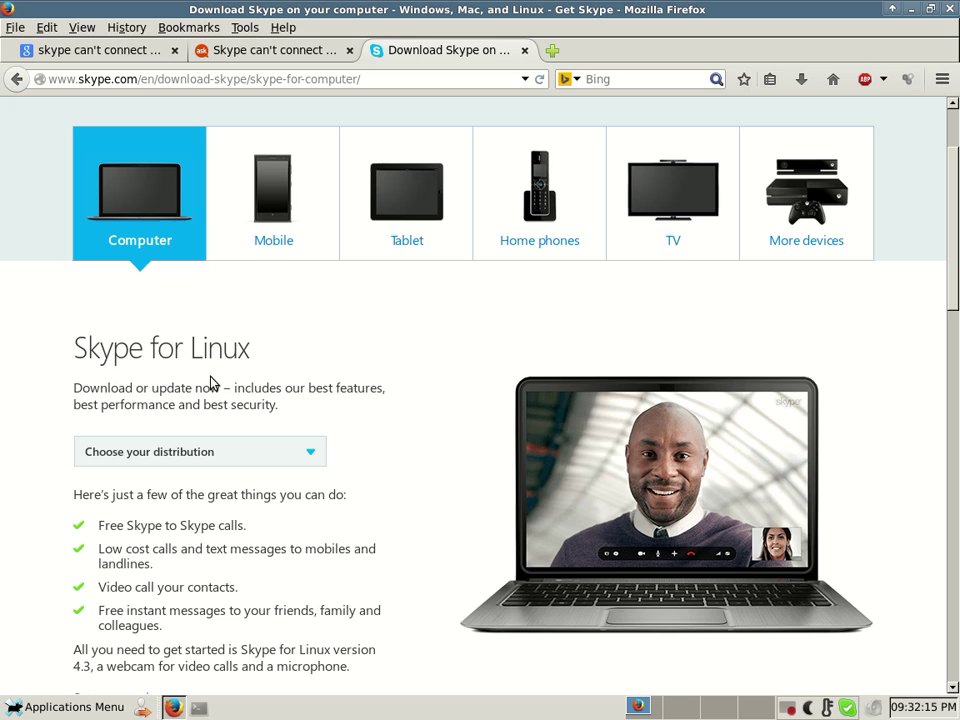
click(311, 462)
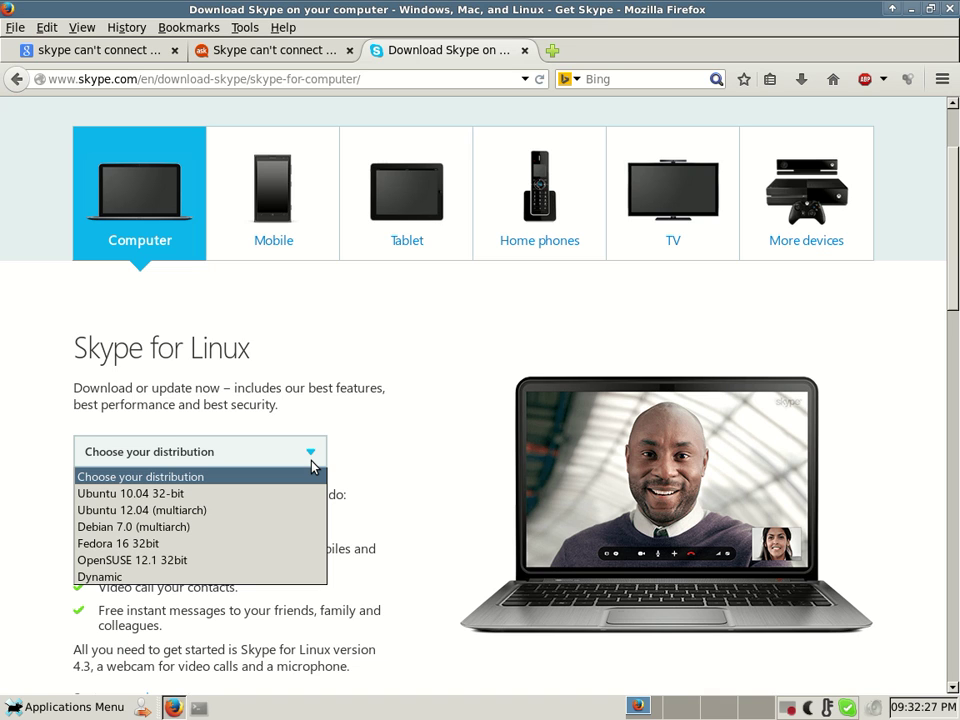
click(385, 475)
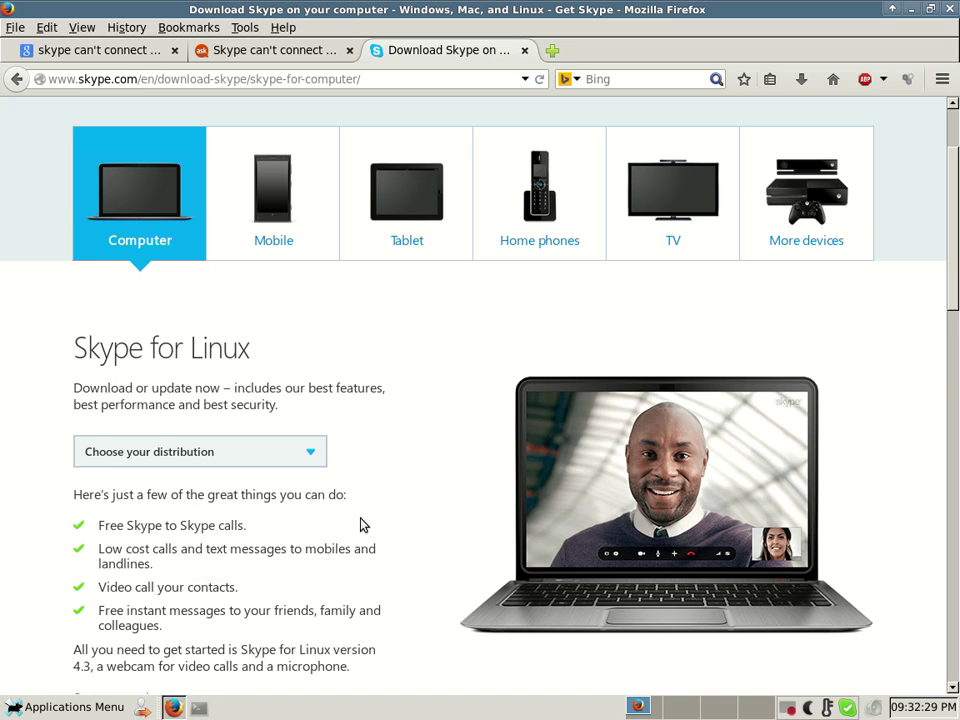
Step: Look over the Windows and Mac versions and other Skype apps, and return to the Skype for Linux section
scroll(362, 523, down, 5)
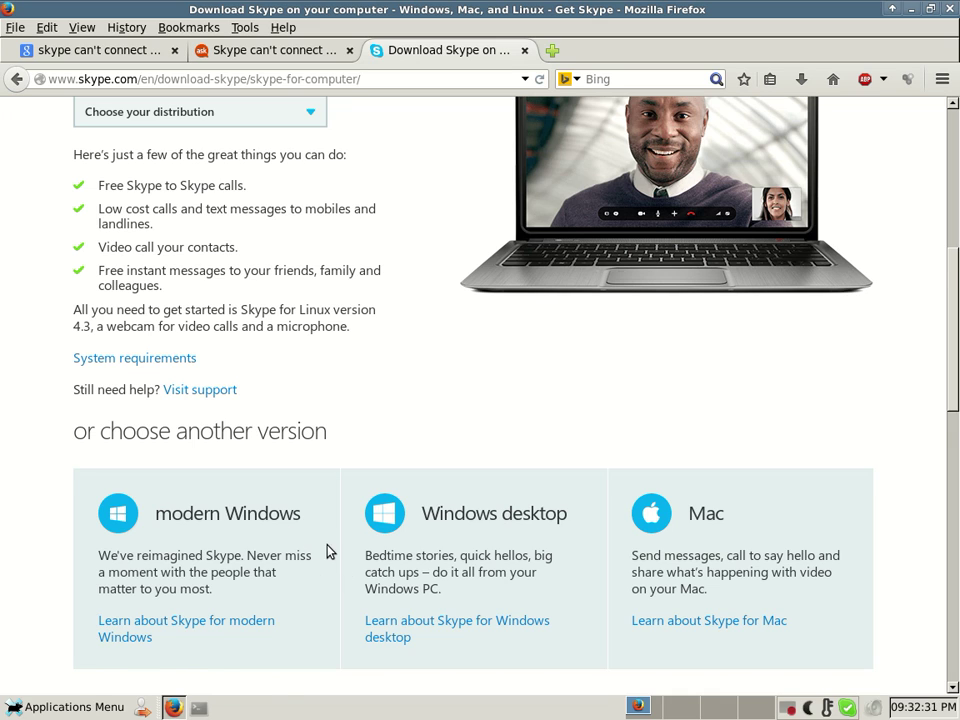
scroll(330, 550, down, 1)
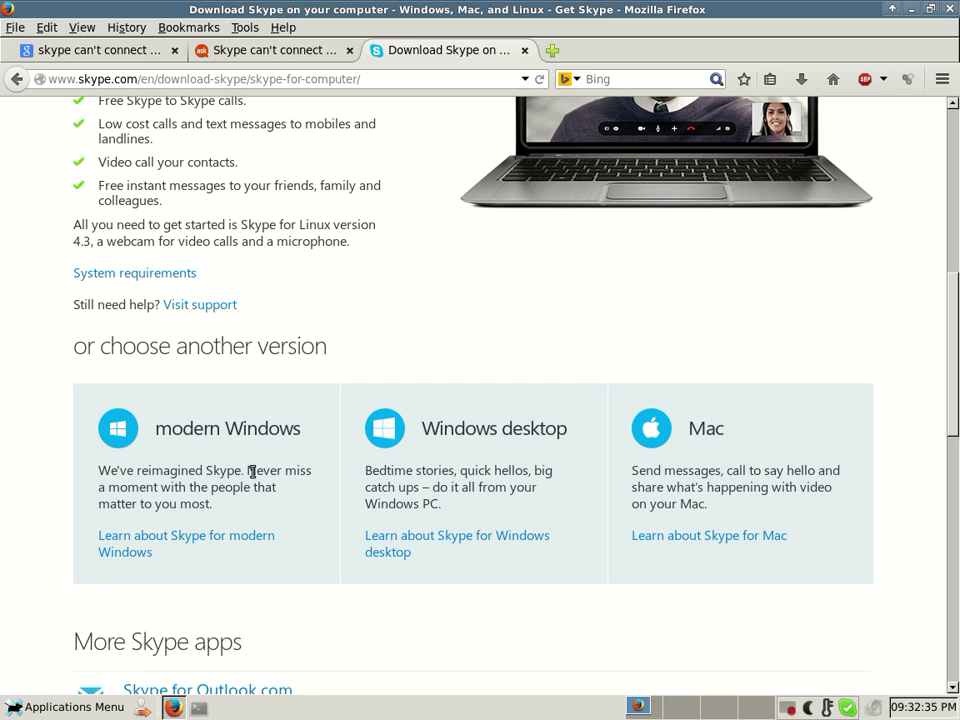
scroll(199, 531, down, 1)
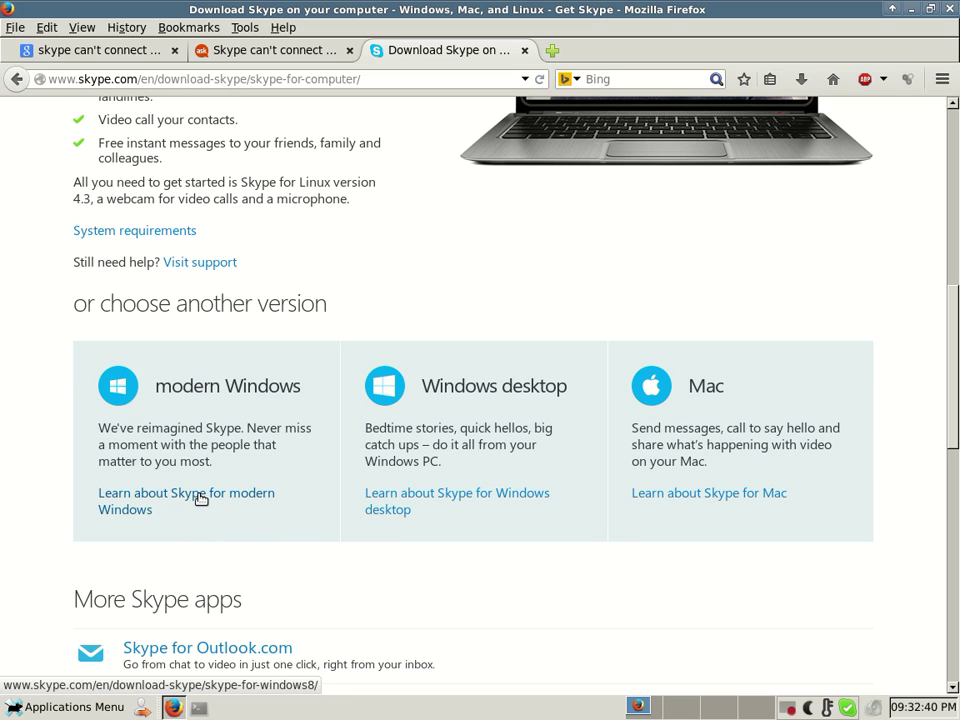
scroll(396, 611, down, 2)
scroll(414, 585, up, 6)
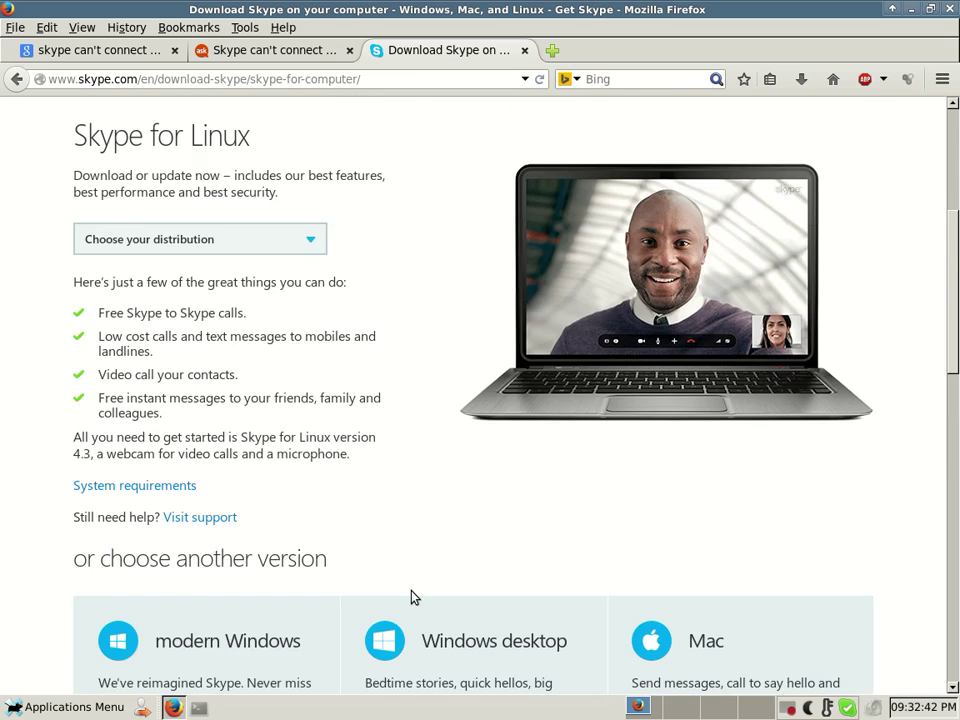
scroll(414, 597, up, 4)
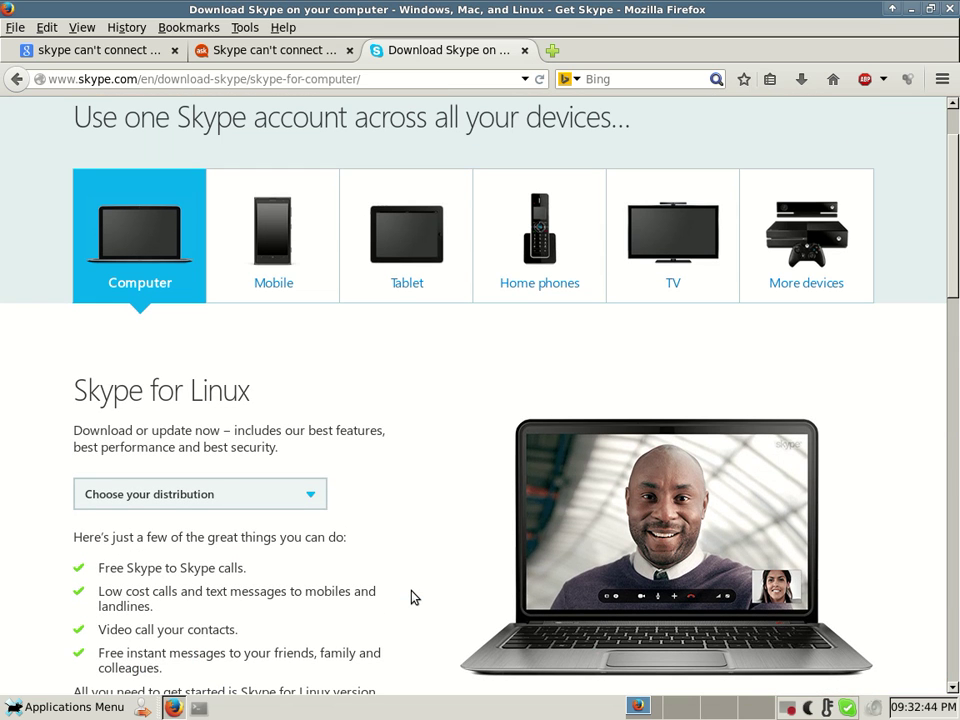
Step: Review the available Linux distributions again and close the list without choosing one
scroll(410, 596, down, 1)
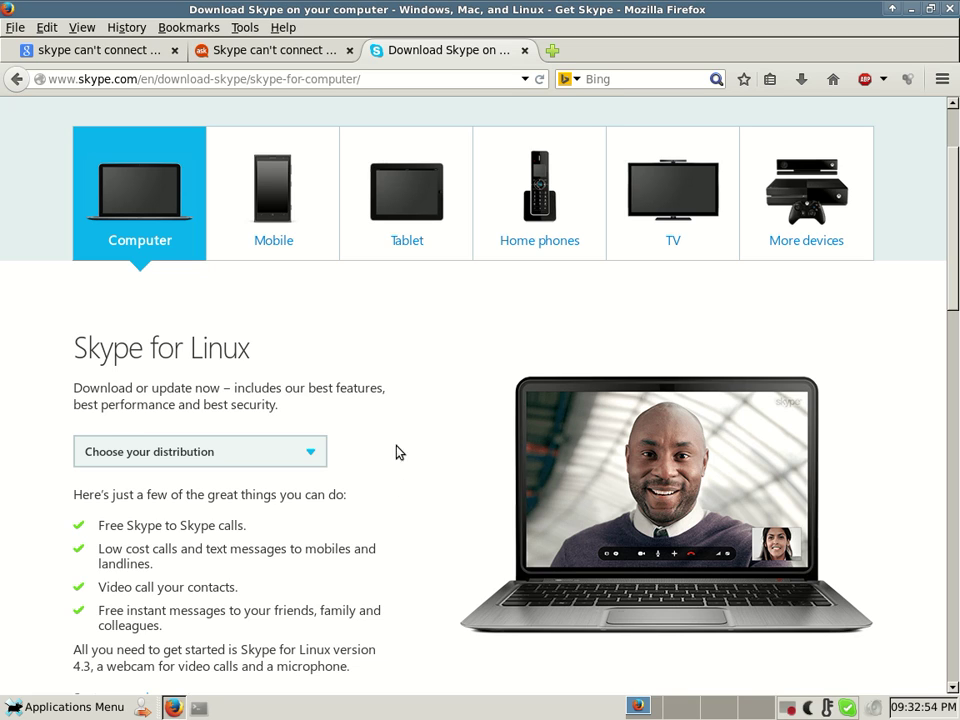
click(315, 463)
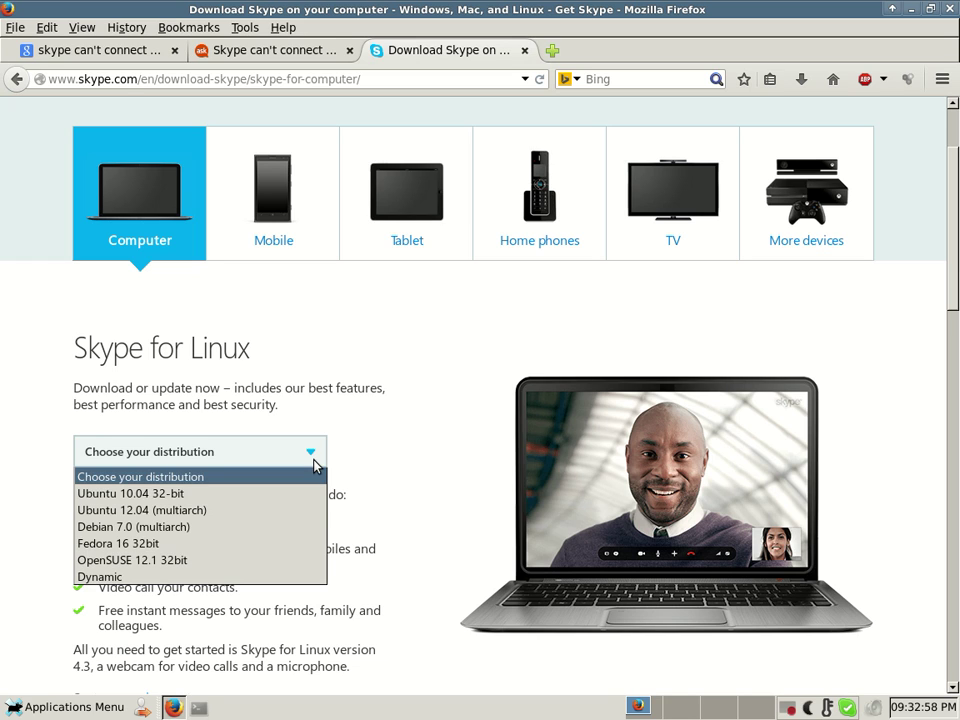
click(313, 463)
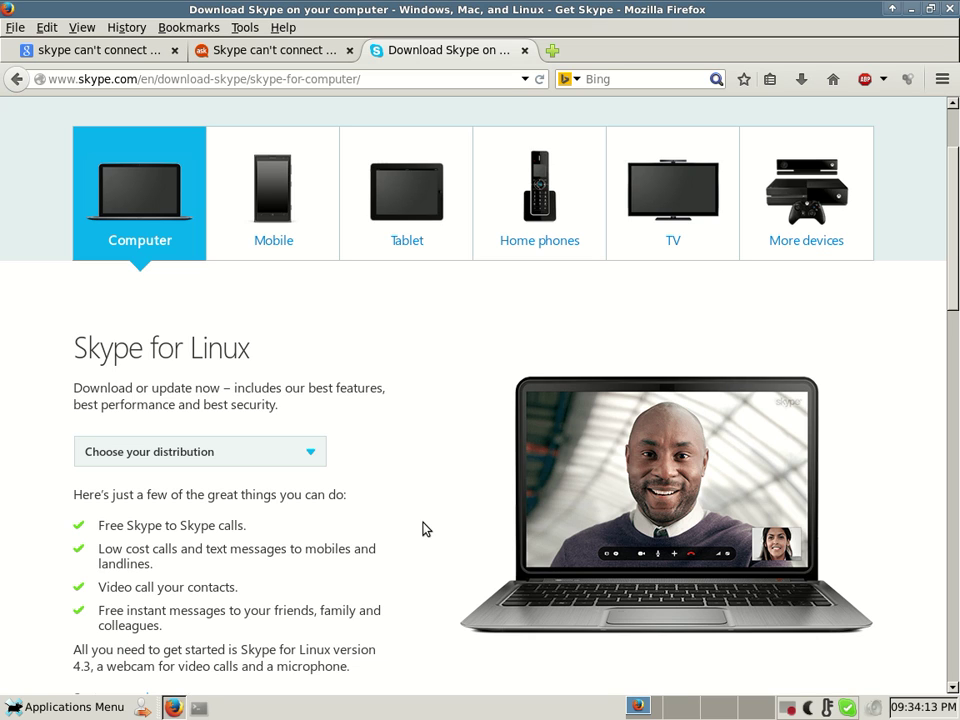
scroll(424, 528, up, 3)
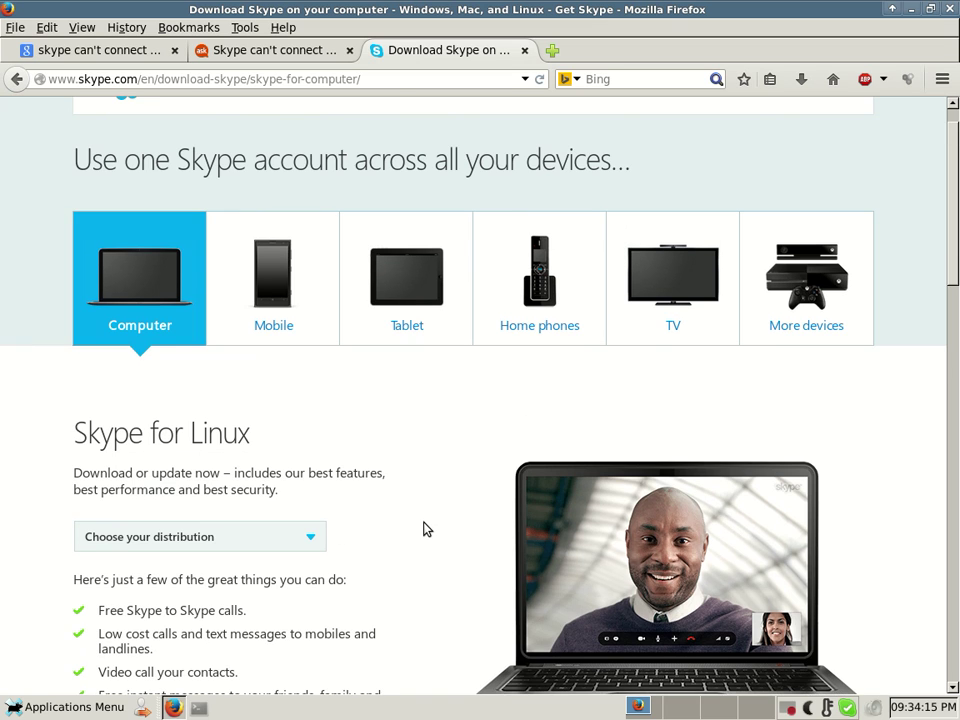